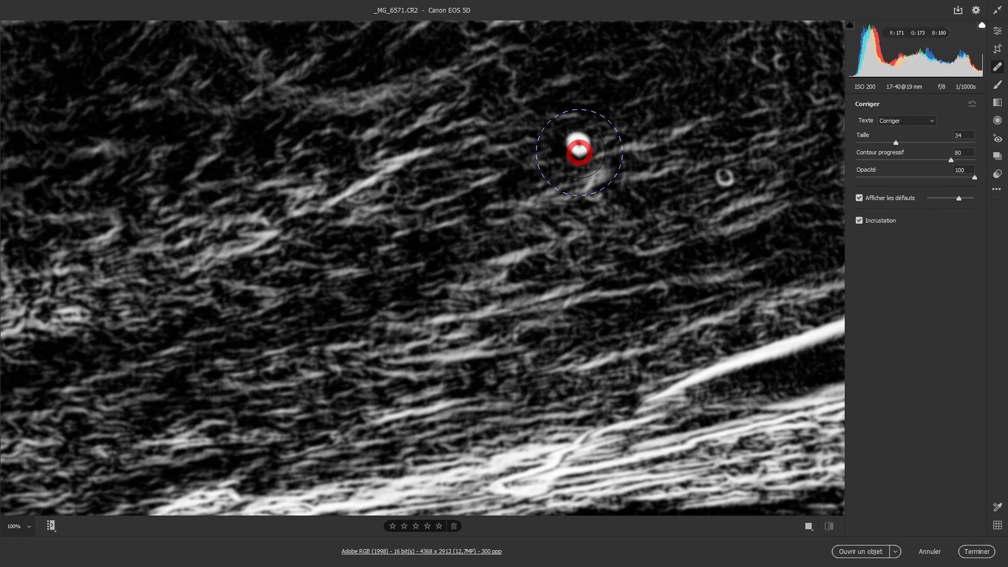
Step: Heal the two dust spots in the right part of the sky, using brush size 34 and then 18
{"action": "left_click", "coordinate": [578, 146]}
{"action": "left_click_drag", "start_coordinate": [633, 205], "coordinate": [622, 204]}
{"action": "left_click", "coordinate": [725, 179]}
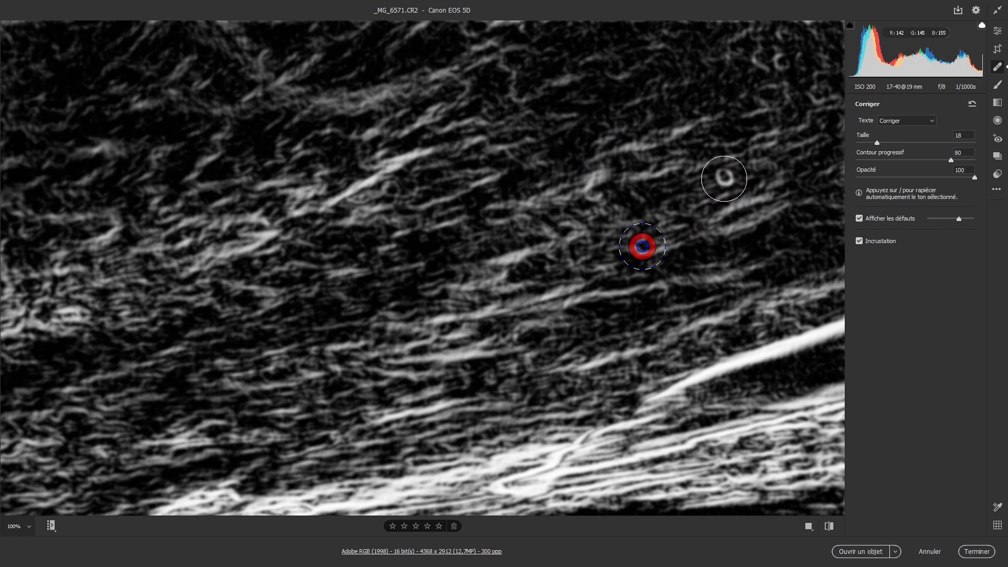
Step: Heal the two dust spots in the left part of the sky with a brush size of 7
{"action": "key", "text": "ctrl+0"}
{"action": "left_click_drag", "start_coordinate": [269, 150], "coordinate": [257, 155]}
{"action": "left_click", "coordinate": [268, 137]}
{"action": "left_click", "coordinate": [279, 74]}
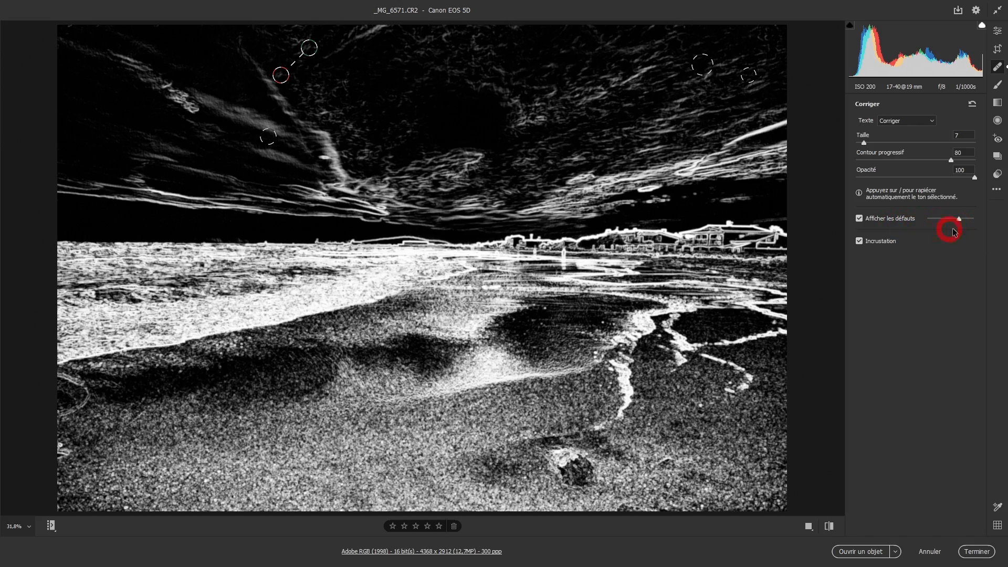
Step: Slightly lower the defect visualization threshold and turn the defect display off
{"action": "mouse_move", "coordinate": [958, 220]}
{"action": "left_mouse_down"}
{"action": "mouse_move", "coordinate": [946, 218]}
{"action": "mouse_move", "coordinate": [966, 219]}
{"action": "mouse_move", "coordinate": [956, 219]}
{"action": "left_mouse_up"}
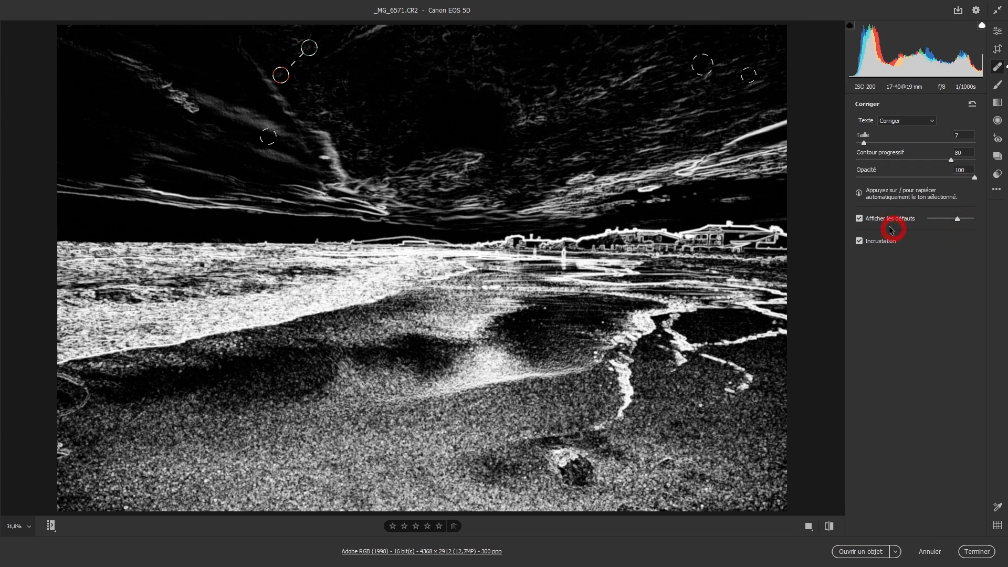
{"action": "left_click", "coordinate": [856, 240]}
{"action": "left_click", "coordinate": [858, 218]}
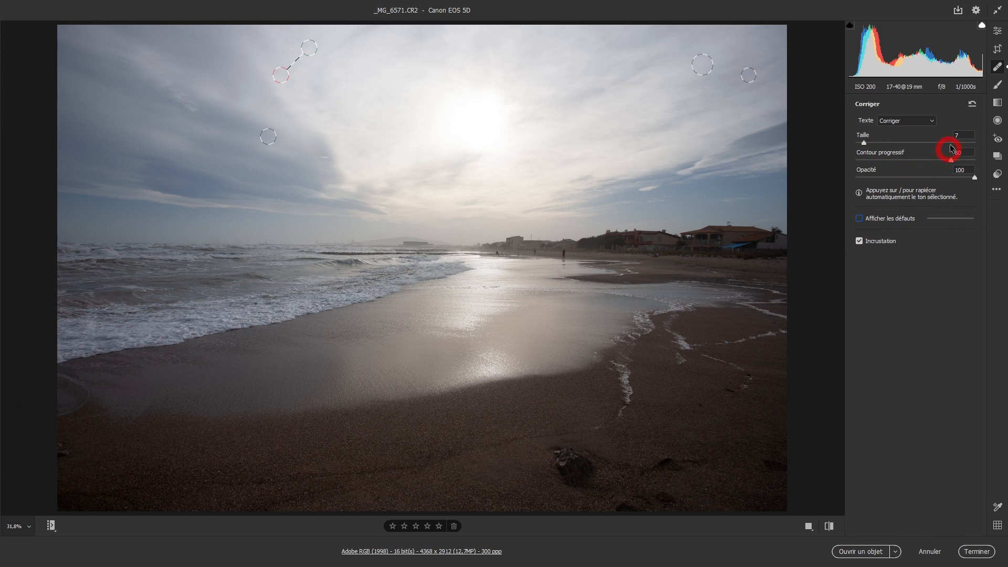
Step: Enable the lens profile corrections in the Optique settings, comparing the image with and without them
{"action": "left_click", "coordinate": [997, 31]}
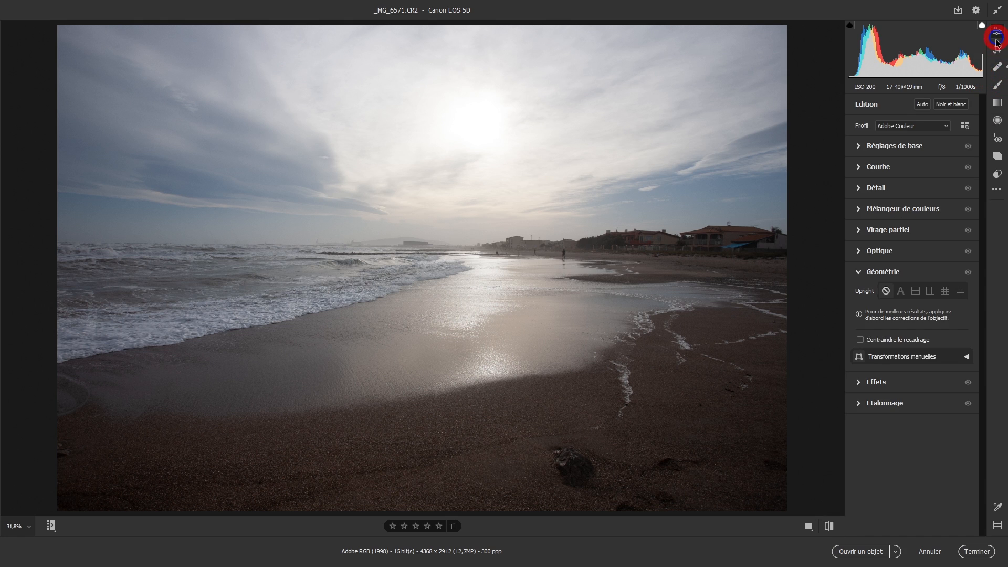
{"action": "left_click", "coordinate": [858, 251]}
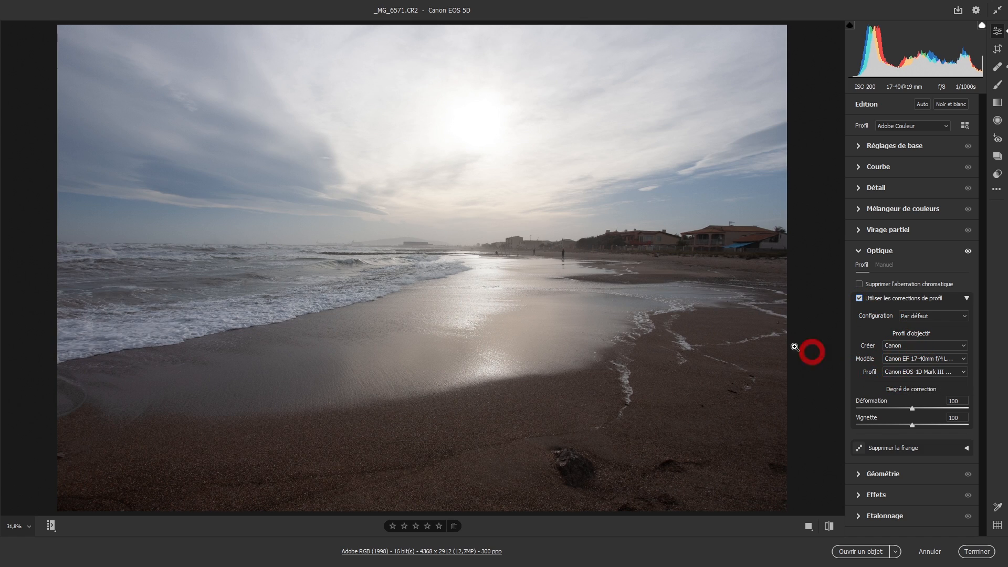
{"action": "left_click", "coordinate": [860, 298]}
{"action": "left_click", "coordinate": [859, 298]}
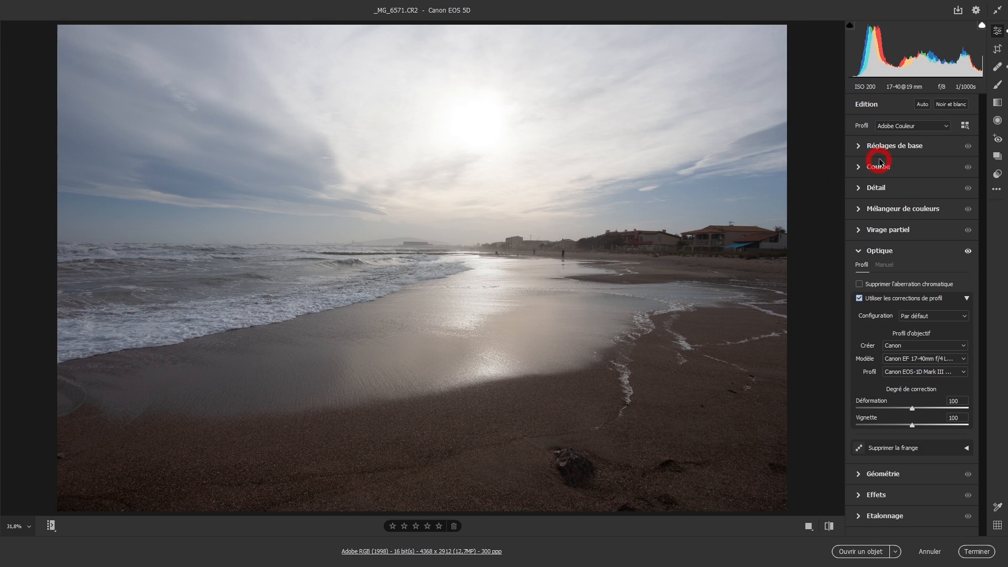
Step: Set the white balance temperature to 5650 and check the sky for clipped highlights
{"action": "left_click", "coordinate": [859, 147]}
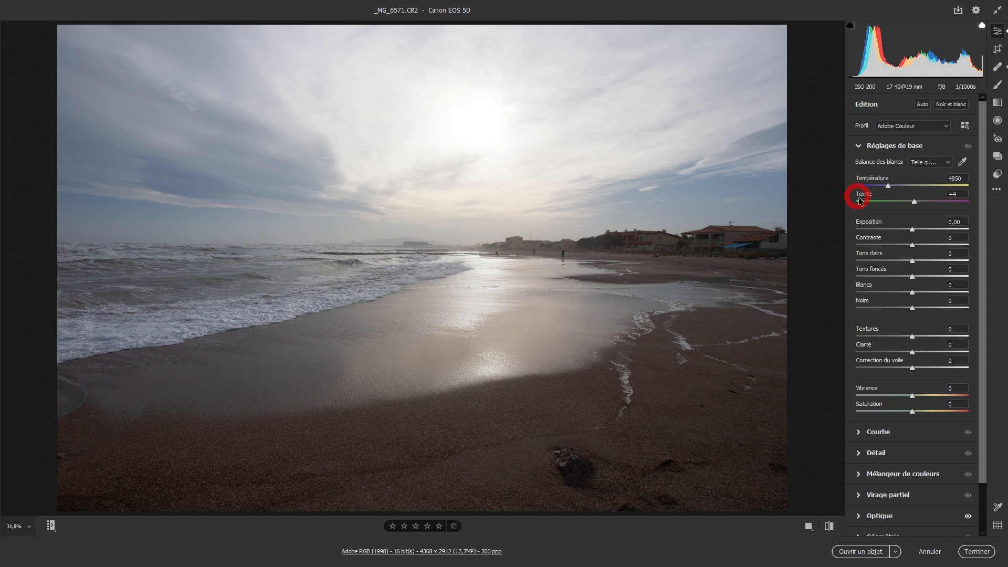
{"action": "left_click_drag", "start_coordinate": [887, 189], "coordinate": [897, 190]}
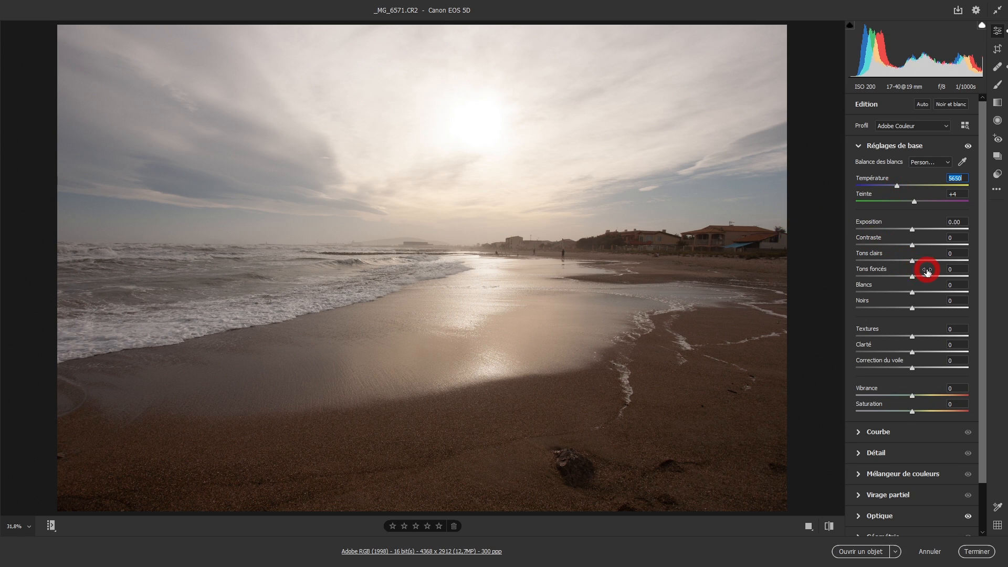
{"action": "left_click", "coordinate": [982, 26]}
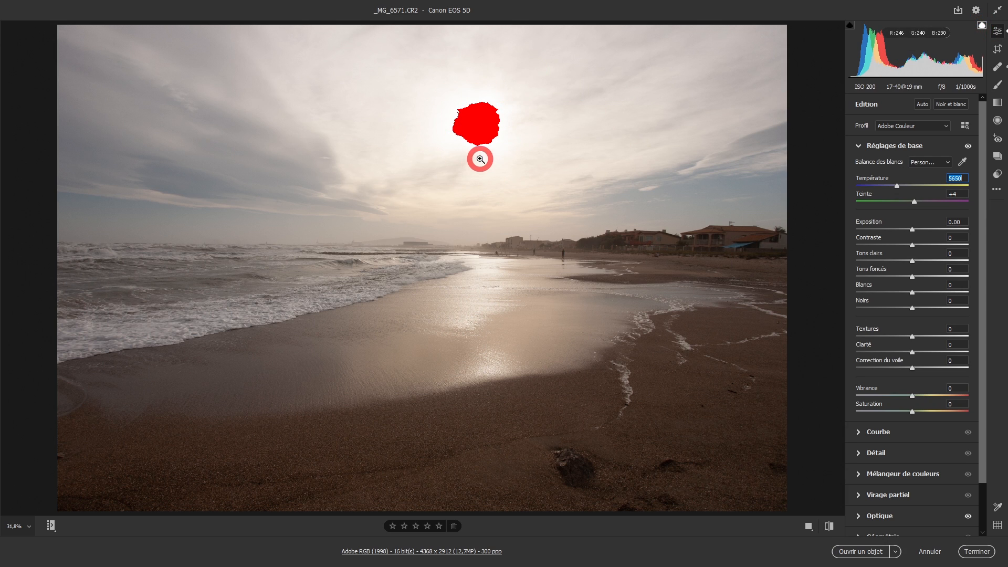
{"action": "left_click", "coordinate": [981, 26]}
{"action": "mouse_move", "coordinate": [912, 295]}
{"action": "left_mouse_down"}
{"action": "mouse_move", "coordinate": [873, 285]}
{"action": "mouse_move", "coordinate": [834, 292]}
{"action": "mouse_move", "coordinate": [912, 293]}
{"action": "left_mouse_up"}
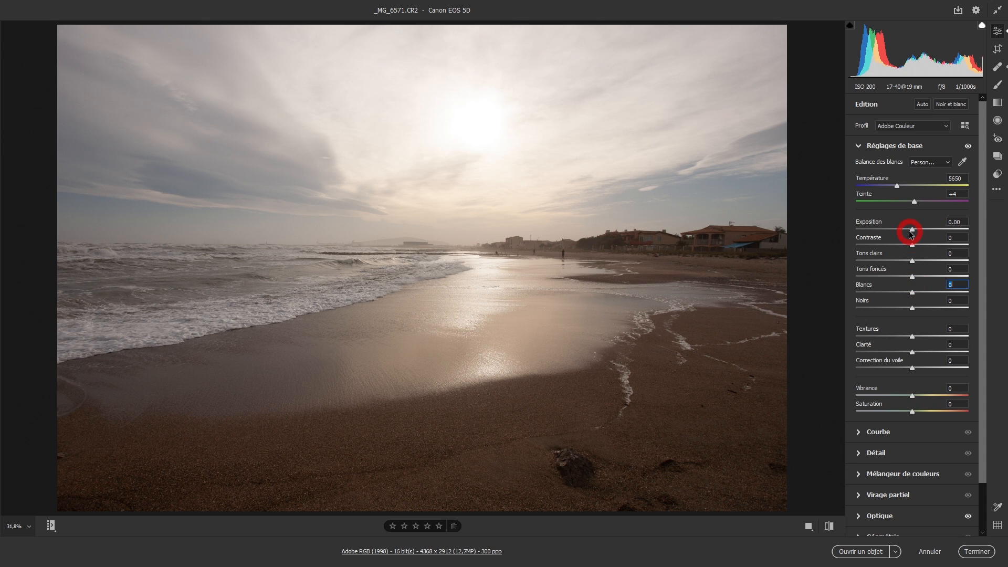
Step: Set Contraste to +33, Textures to +15, Vibrance to +15 and Tons foncés to +33
{"action": "left_click_drag", "start_coordinate": [912, 246], "coordinate": [930, 247]}
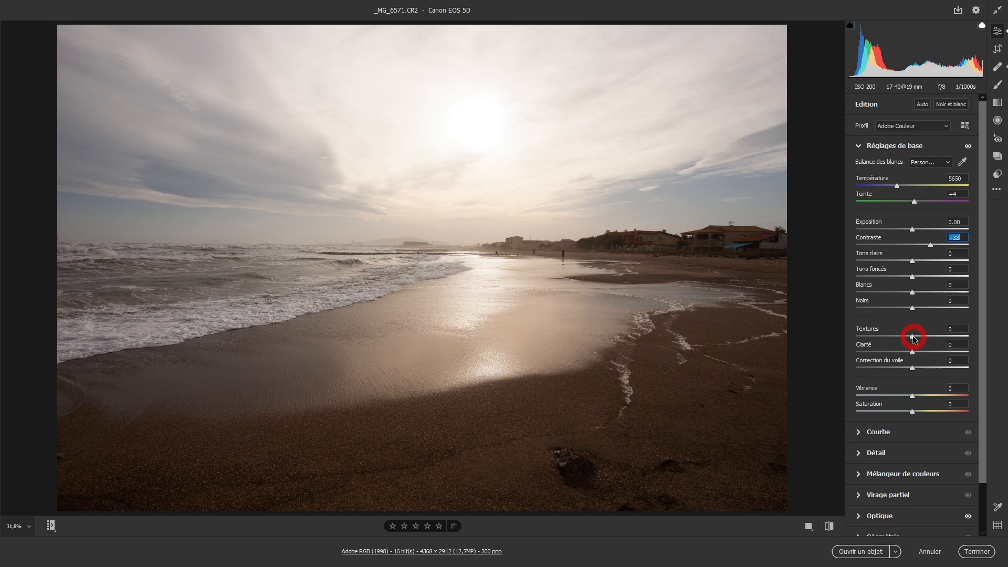
{"action": "left_click_drag", "start_coordinate": [911, 336], "coordinate": [913, 336]}
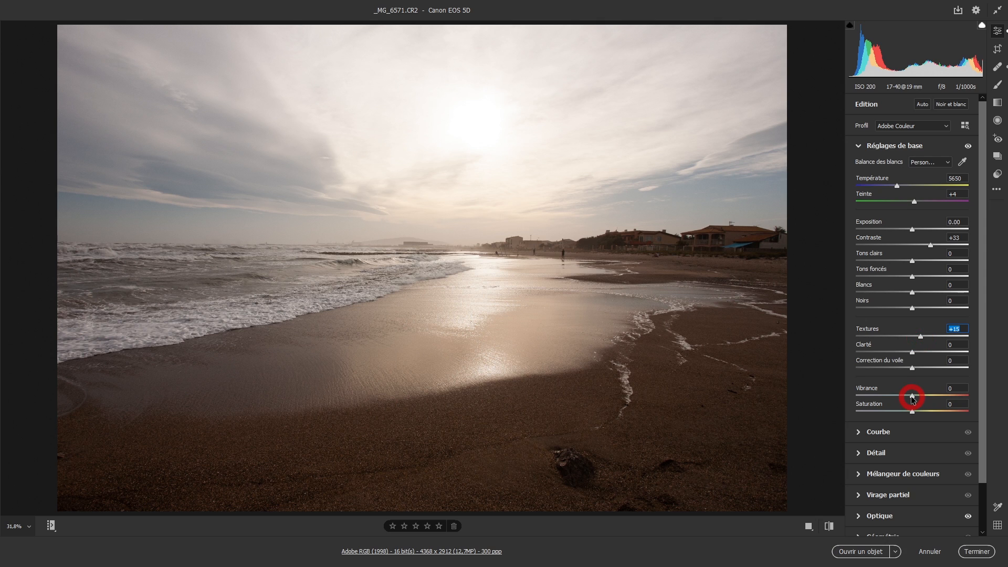
{"action": "left_click_drag", "start_coordinate": [913, 398], "coordinate": [921, 400]}
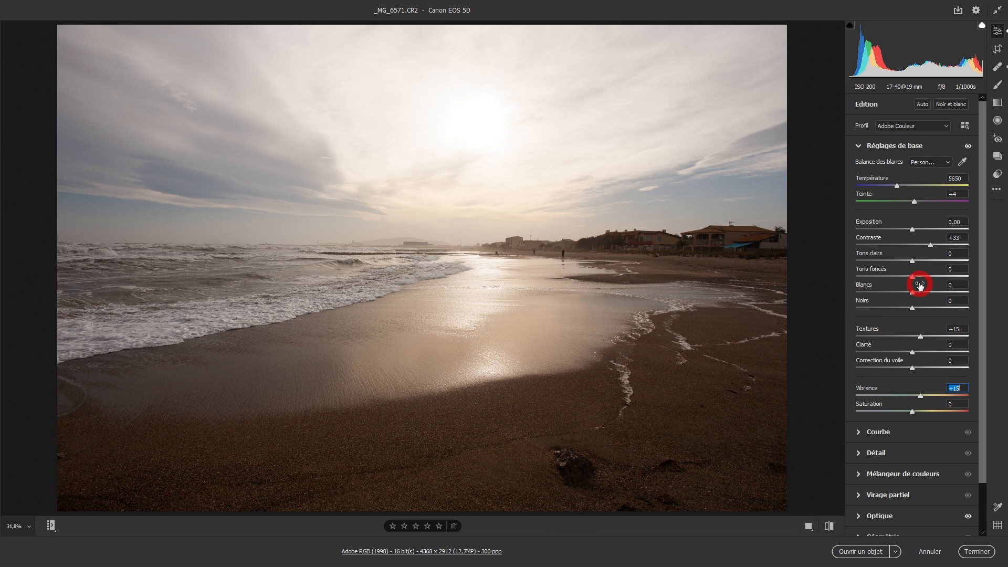
{"action": "left_click_drag", "start_coordinate": [912, 278], "coordinate": [929, 272]}
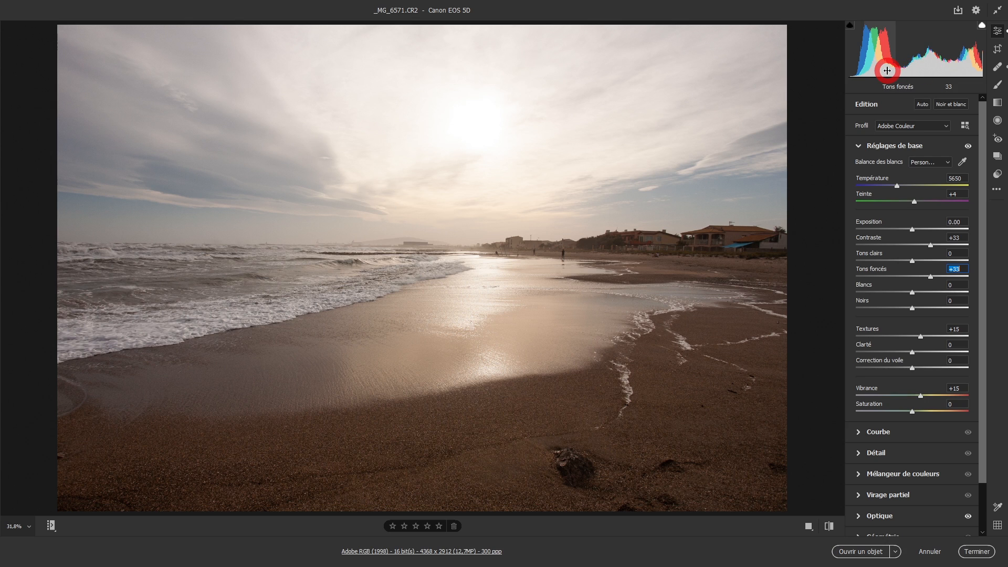
{"action": "left_click", "coordinate": [860, 433]}
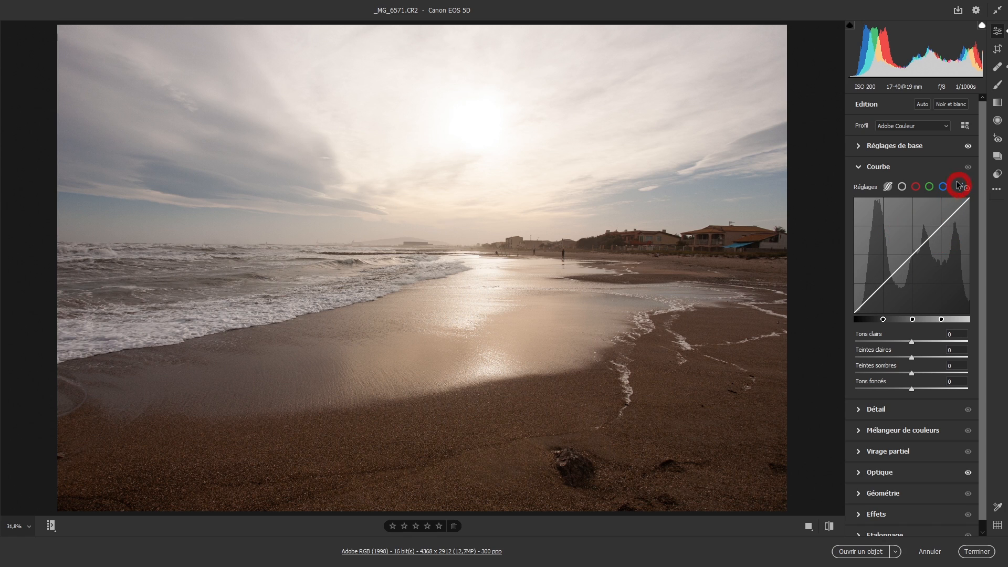
{"action": "left_click", "coordinate": [858, 168]}
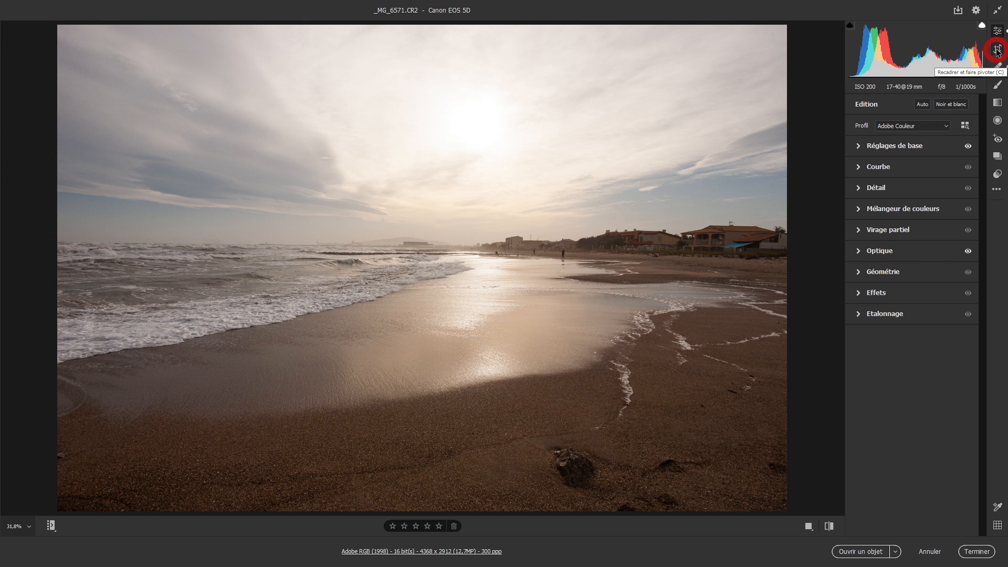
Step: Straighten the photo by tracing the horizon, rotating the crop by -0.51°
{"action": "left_click", "coordinate": [998, 49]}
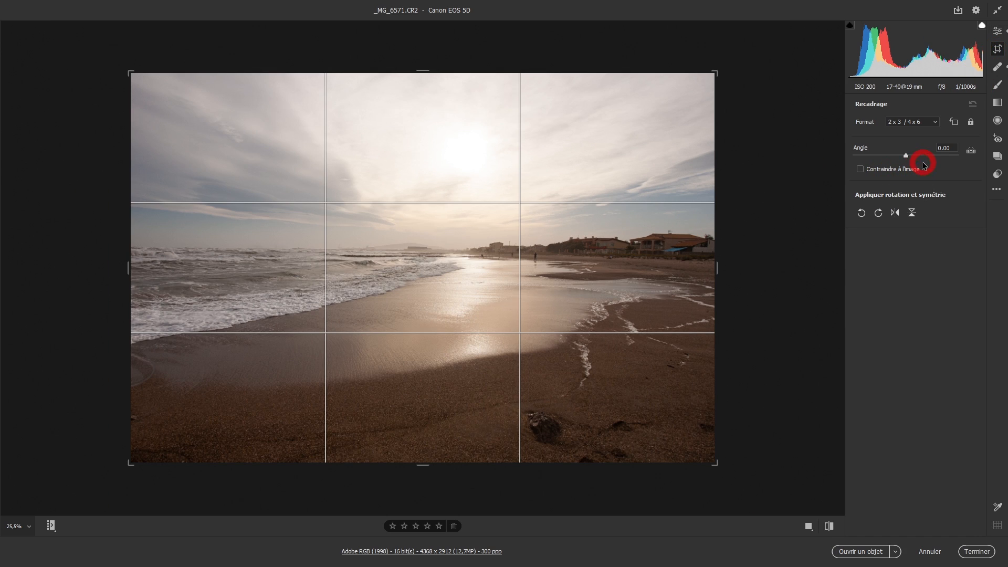
{"action": "left_click", "coordinate": [970, 150]}
{"action": "left_click_drag", "start_coordinate": [179, 248], "coordinate": [649, 256]}
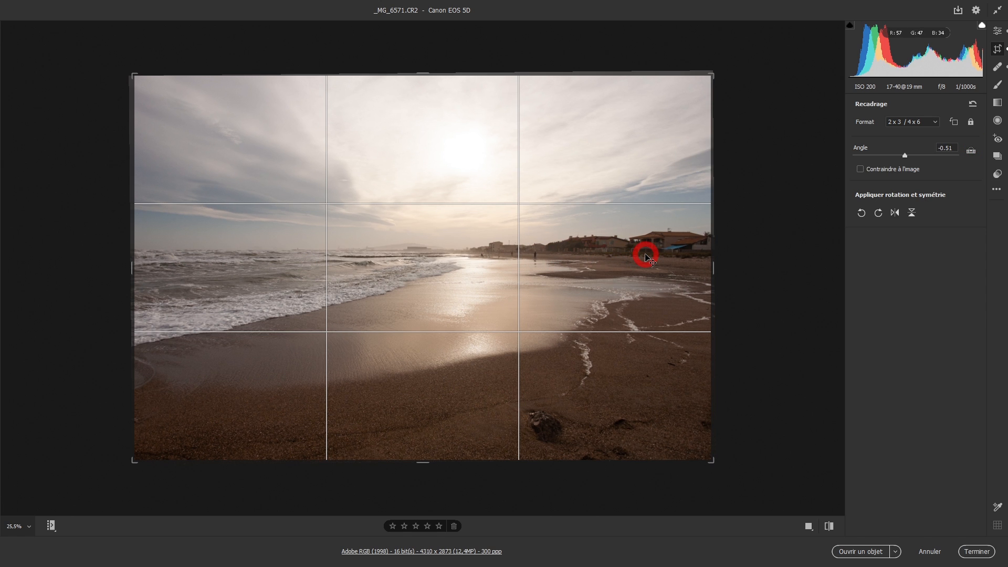
Step: Crop in from the photo's upper-left corner to 4035 x 2690 pixels and apply the crop
{"action": "left_click_drag", "start_coordinate": [140, 79], "coordinate": [156, 87]}
{"action": "left_click_drag", "start_coordinate": [405, 225], "coordinate": [536, 255]}
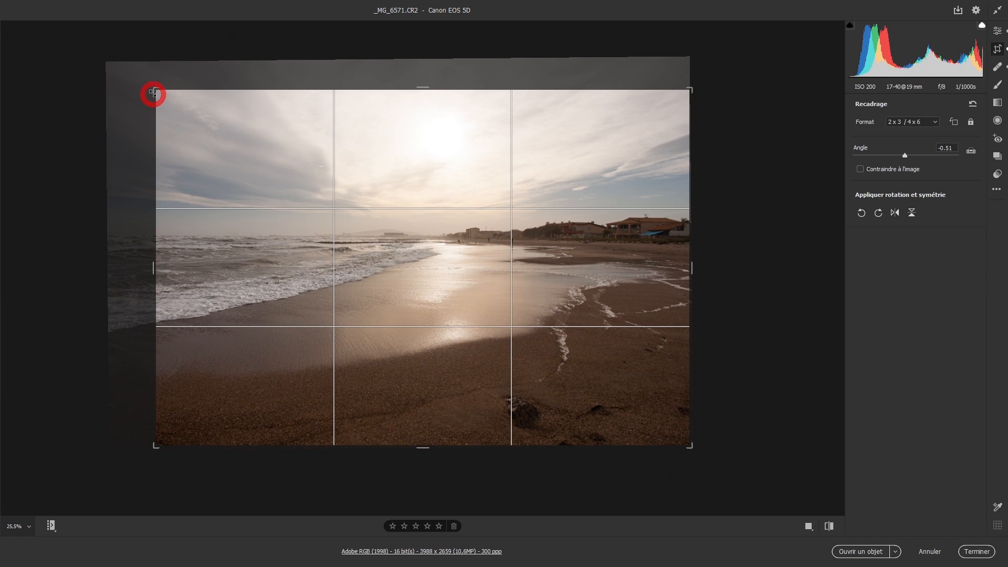
{"action": "left_click_drag", "start_coordinate": [157, 90], "coordinate": [154, 88]}
{"action": "key", "text": "Return"}
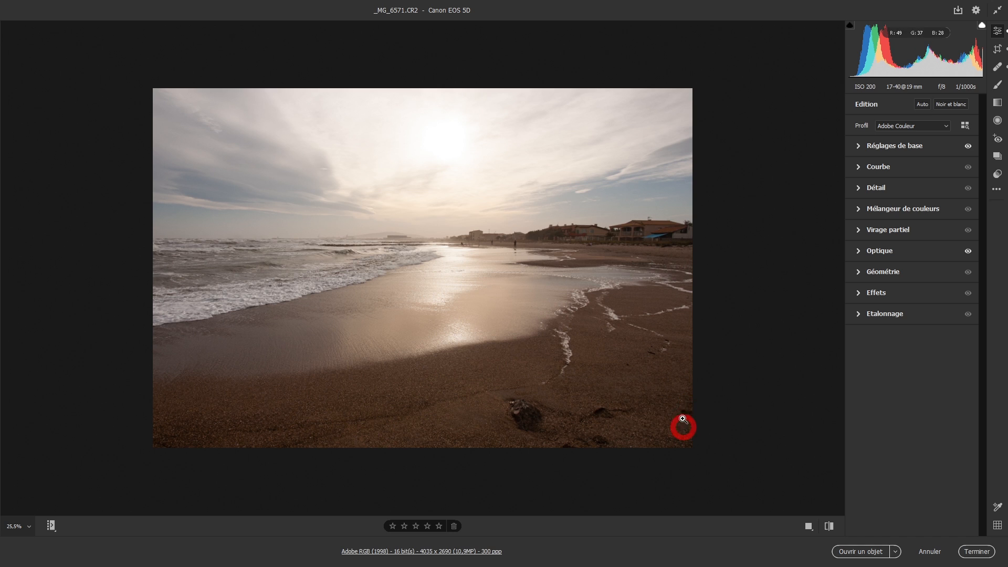
Step: Heal the dark spot on the sand at the photo's lower-right edge with brush size 18, sampling from nearby clean sand
{"action": "left_click", "coordinate": [998, 68]}
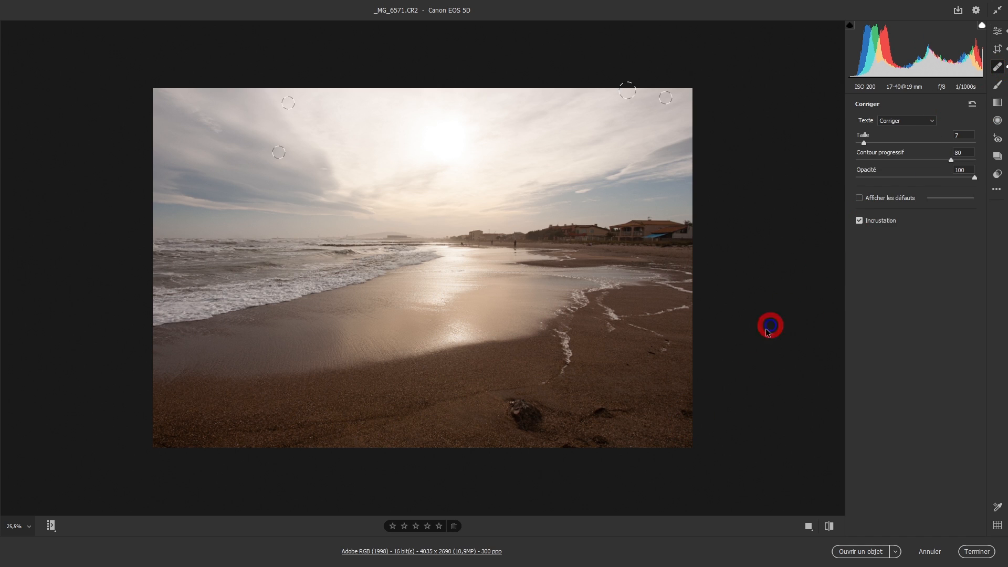
{"action": "left_click", "coordinate": [689, 415]}
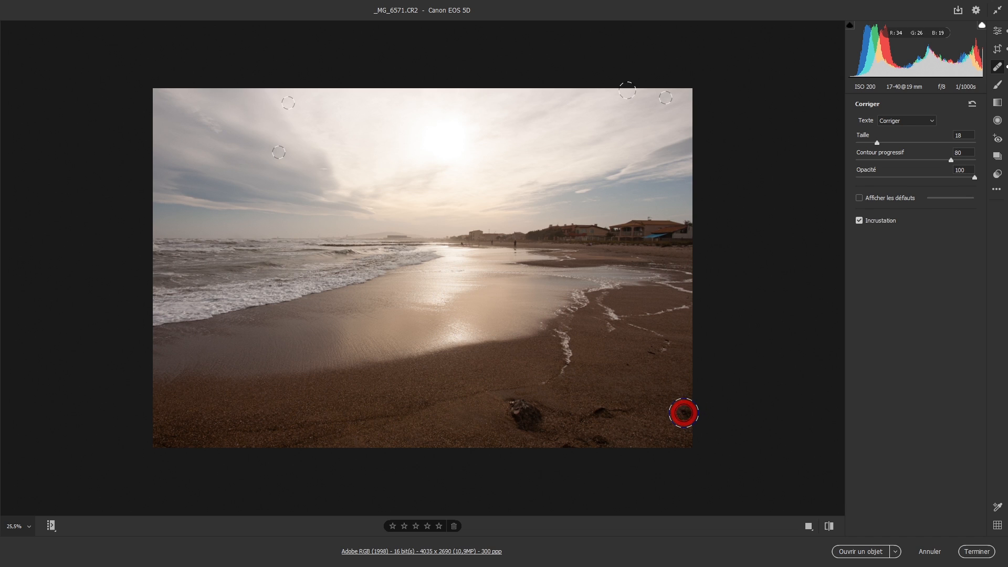
{"action": "left_click_drag", "start_coordinate": [653, 417], "coordinate": [672, 379]}
{"action": "left_click", "coordinate": [745, 369]}
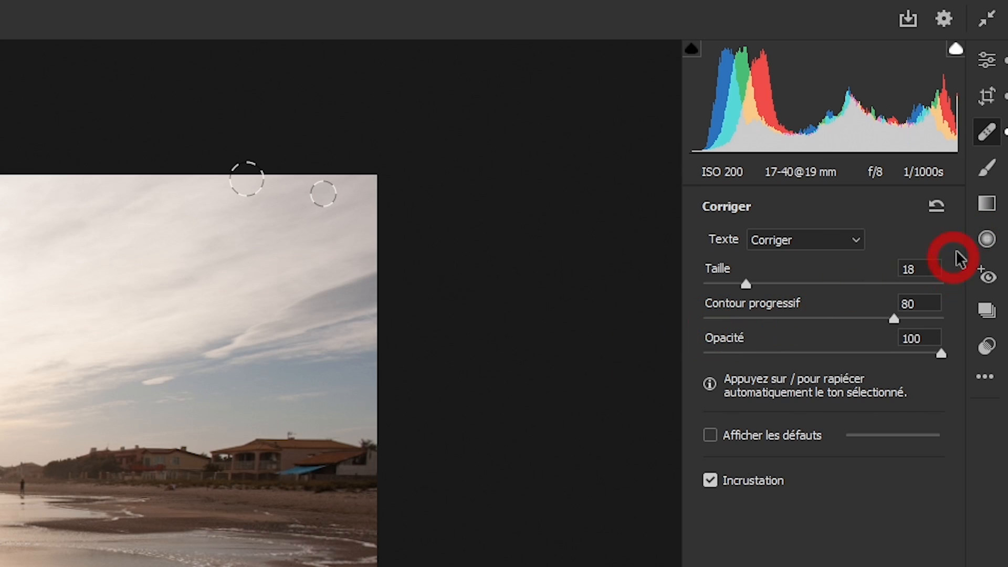
Step: Activate the graduated filter and examine its selective adjustments, from Température to Auto reset sliders
{"action": "left_click", "coordinate": [987, 205]}
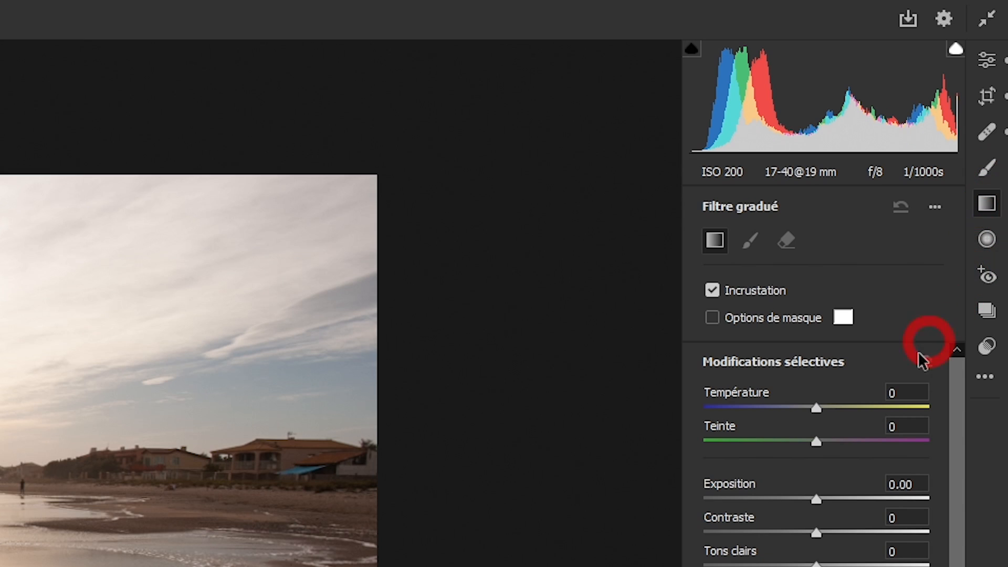
{"action": "mouse_move", "coordinate": [955, 396]}
{"action": "left_mouse_down"}
{"action": "mouse_move", "coordinate": [953, 549]}
{"action": "mouse_move", "coordinate": [967, 382]}
{"action": "left_mouse_up"}
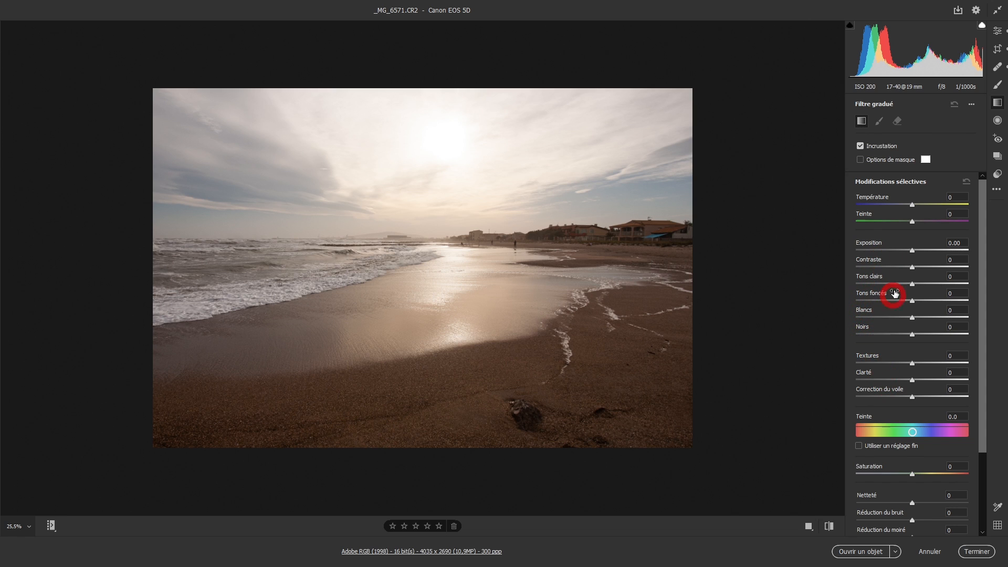
{"action": "left_click_drag", "start_coordinate": [980, 281], "coordinate": [981, 348]}
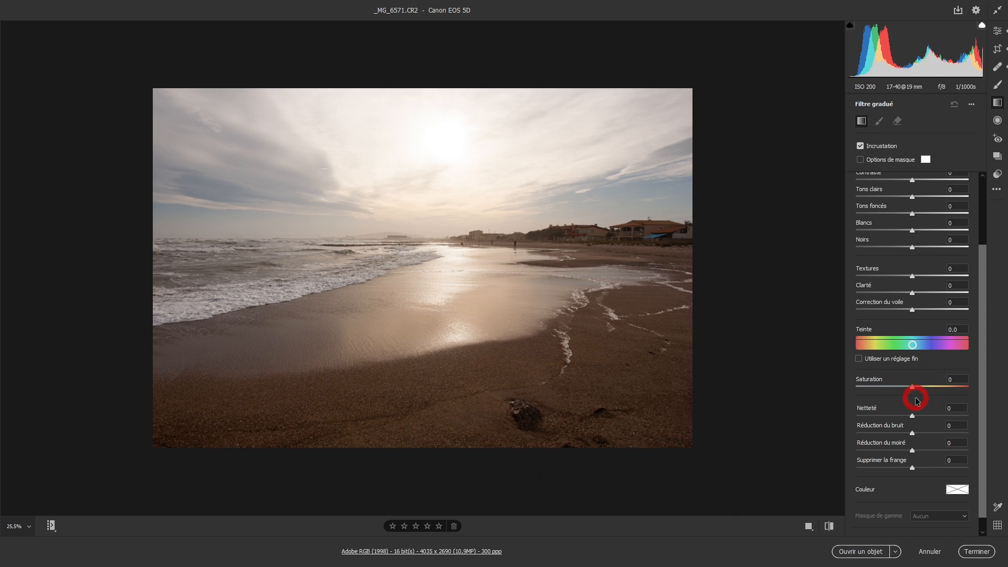
{"action": "scroll", "coordinate": [983, 371], "scroll_direction": "down", "scroll_amount": 1}
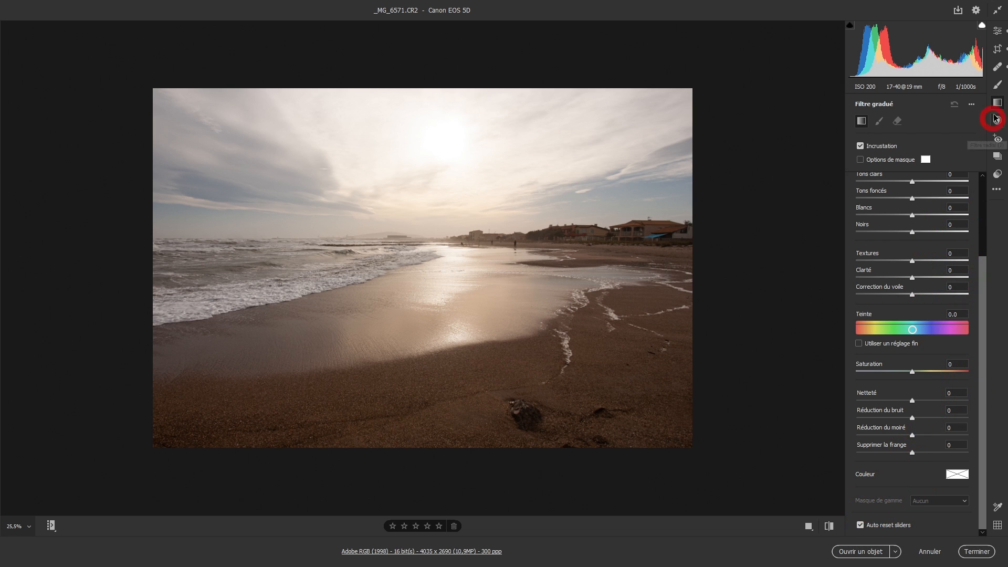
{"action": "left_click_drag", "start_coordinate": [985, 360], "coordinate": [980, 273]}
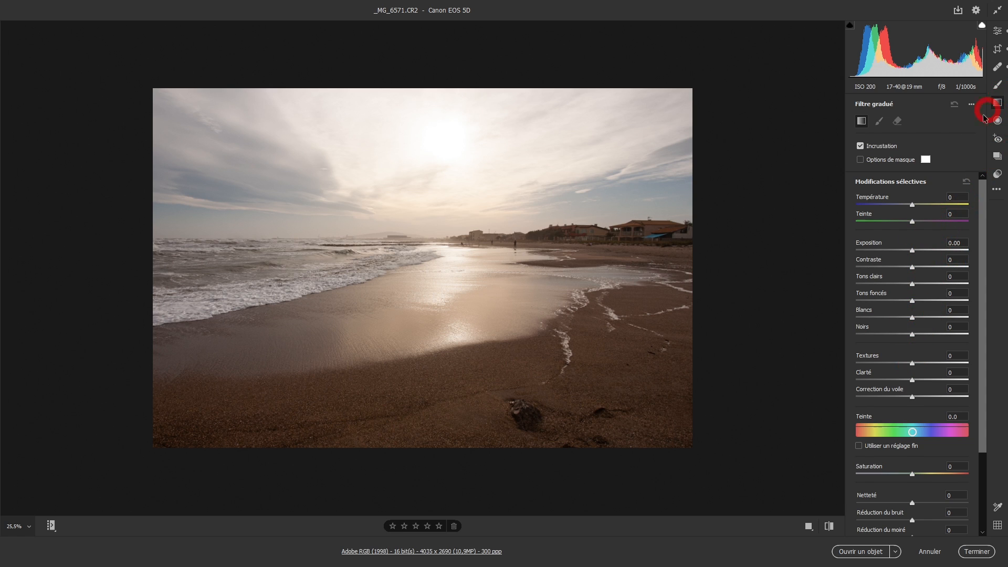
{"action": "scroll", "coordinate": [862, 523], "scroll_direction": "down", "scroll_amount": 2}
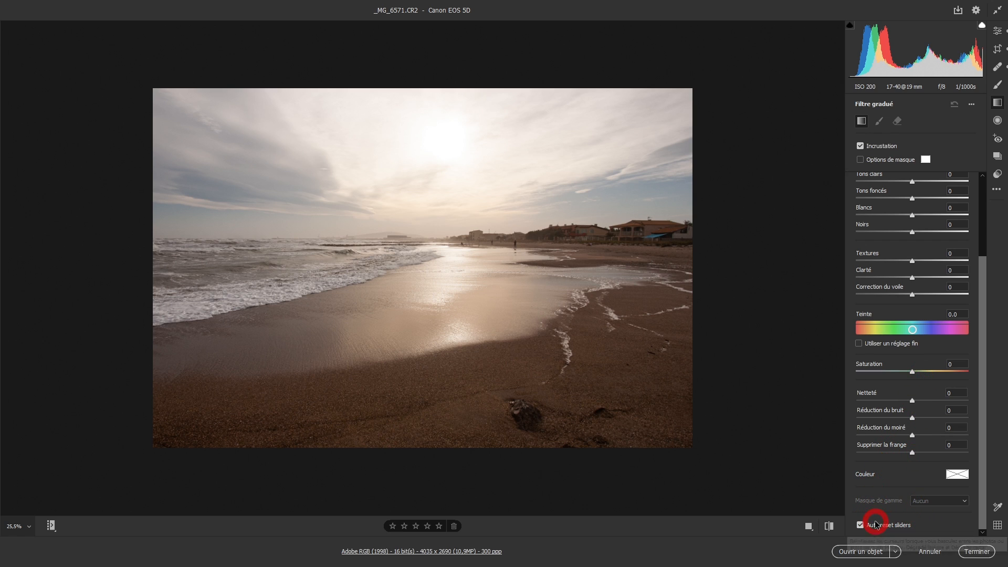
{"action": "left_click_drag", "start_coordinate": [981, 422], "coordinate": [987, 279]}
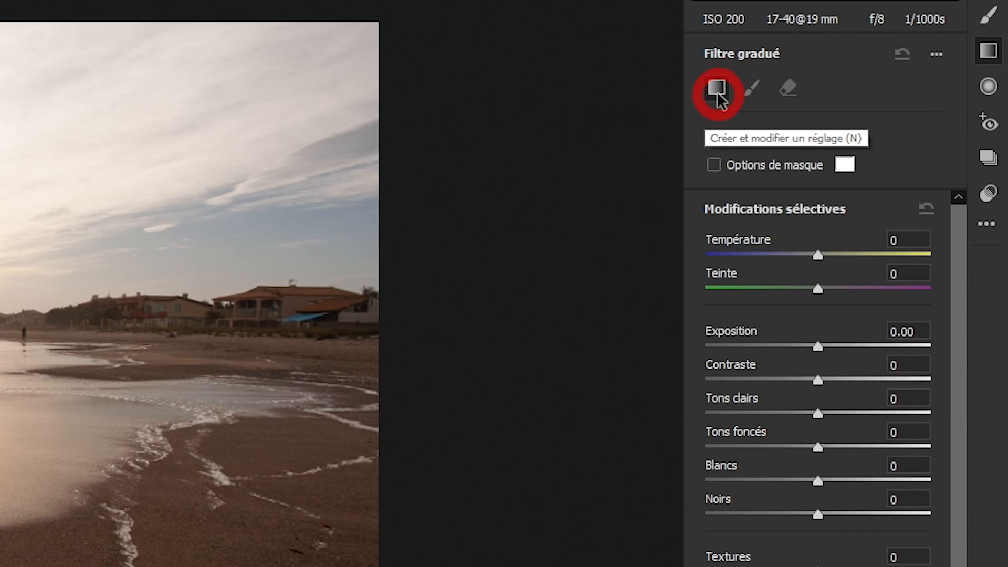
Step: Draw a straight vertical graduated filter from the top edge of the sky down to the wet sand below the horizon
{"action": "left_click", "coordinate": [718, 93]}
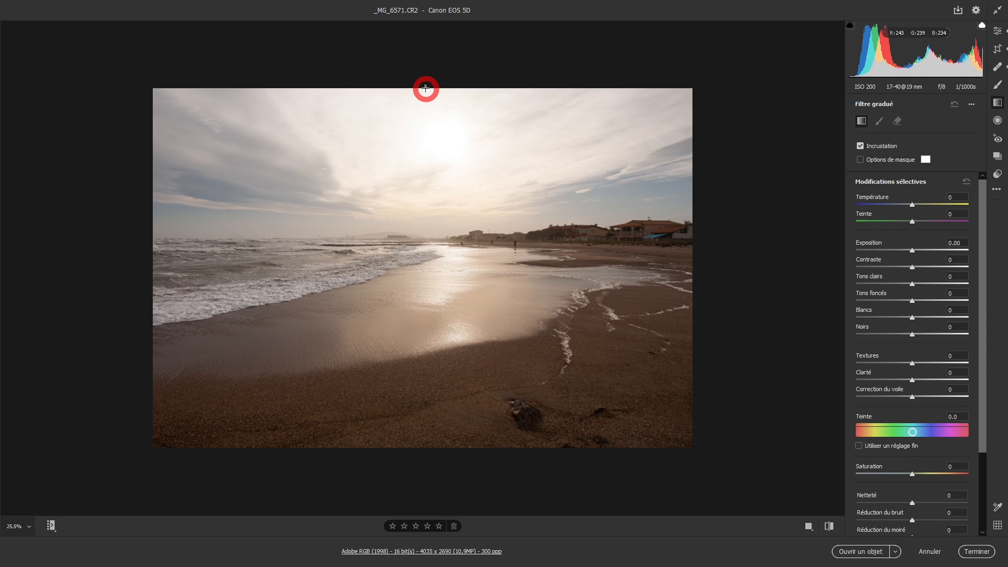
{"action": "left_click_drag", "start_coordinate": [425, 88], "coordinate": [425, 293]}
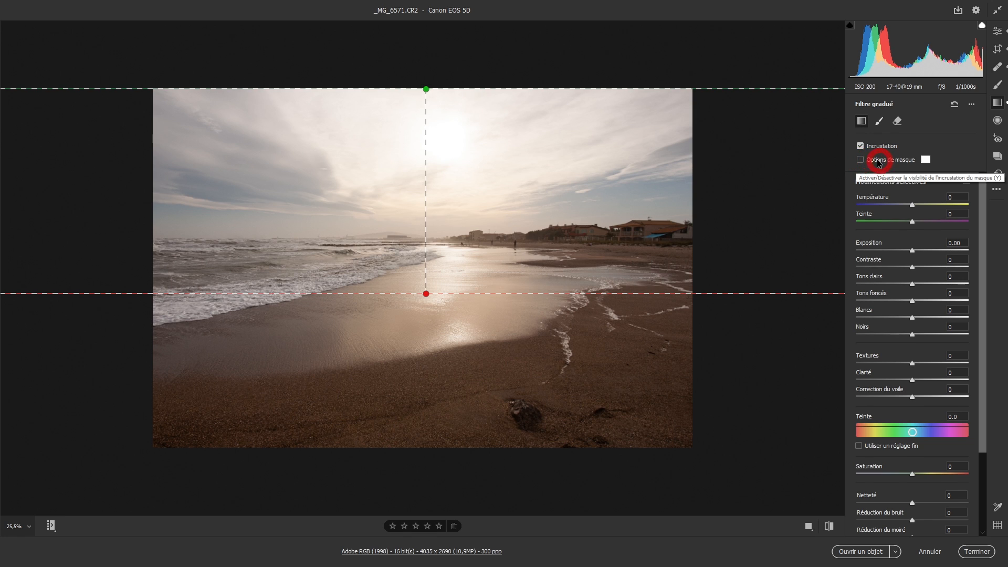
Step: Show the graduated filter's mask and change its overlay colour to vivid blue with a higher opacity
{"action": "left_click", "coordinate": [861, 160]}
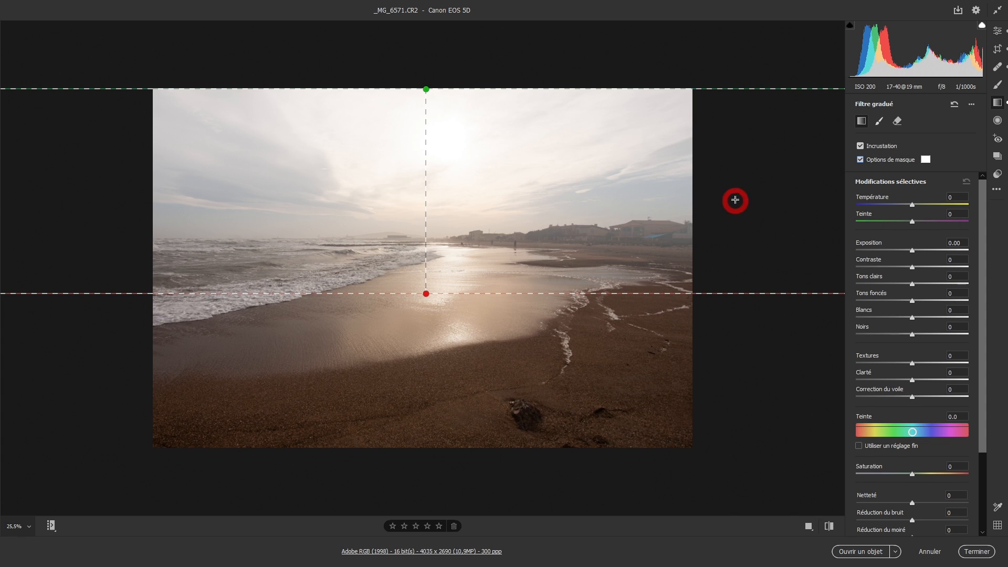
{"action": "left_click", "coordinate": [926, 159]}
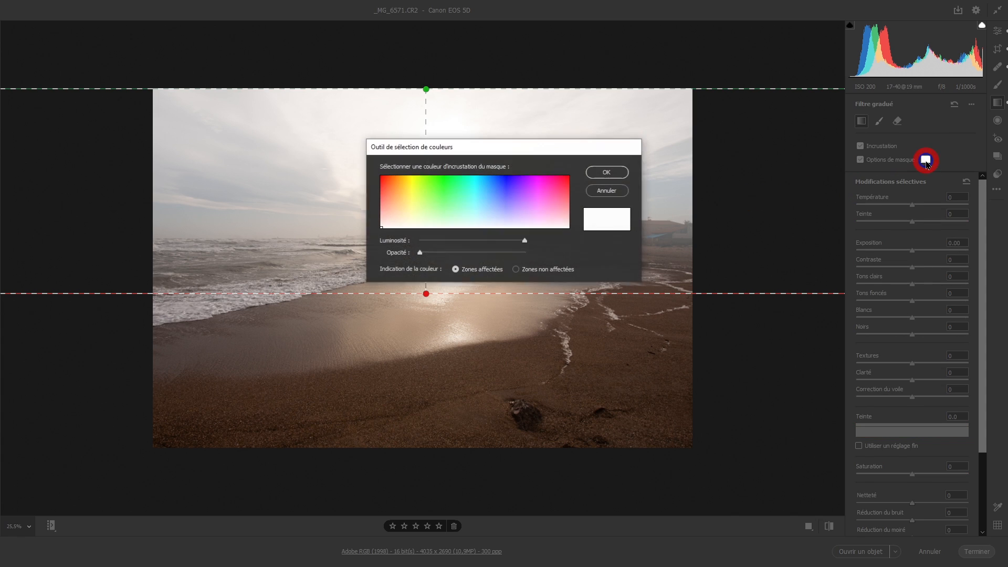
{"action": "left_click", "coordinate": [502, 183]}
{"action": "left_click_drag", "start_coordinate": [503, 184], "coordinate": [641, 160]}
{"action": "mouse_move", "coordinate": [603, 260]}
{"action": "left_mouse_down"}
{"action": "mouse_move", "coordinate": [654, 261]}
{"action": "mouse_move", "coordinate": [604, 261]}
{"action": "mouse_move", "coordinate": [646, 259]}
{"action": "mouse_move", "coordinate": [607, 258]}
{"action": "mouse_move", "coordinate": [621, 262]}
{"action": "left_mouse_up"}
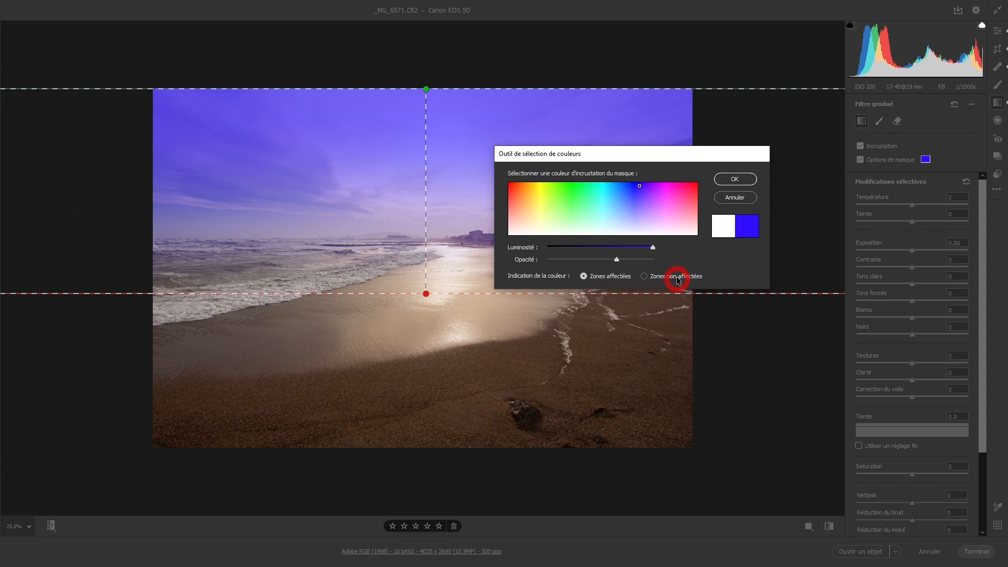
Step: Compare the mask colour on Zones non affectées, accept it with Zones affectées selected, and hide the mask
{"action": "left_click", "coordinate": [644, 277]}
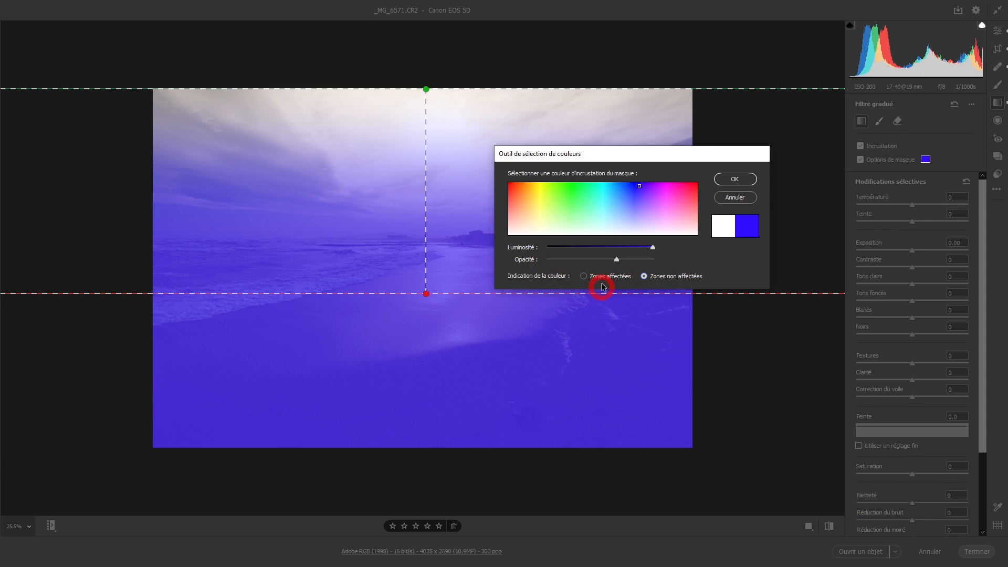
{"action": "left_click", "coordinate": [583, 277]}
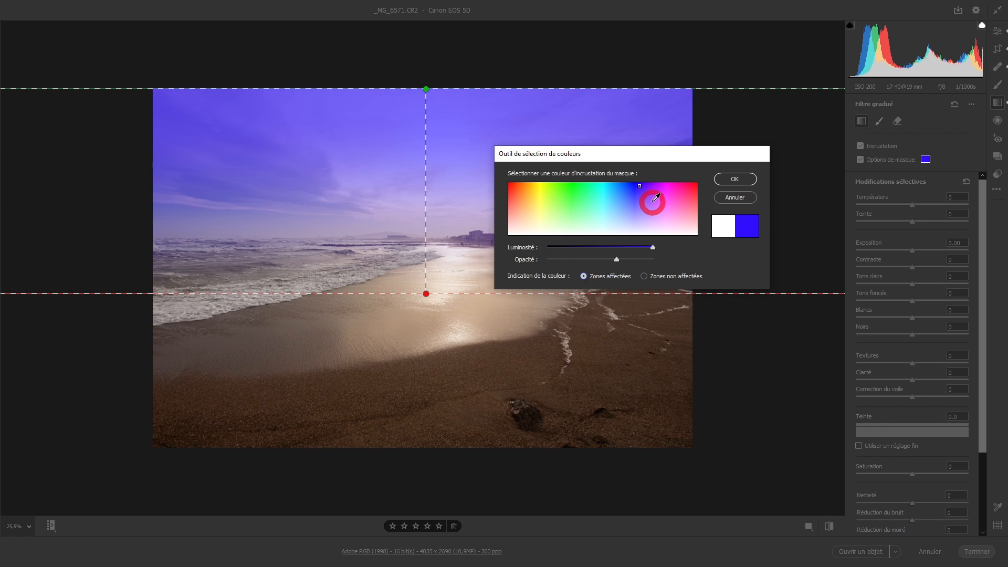
{"action": "left_click", "coordinate": [735, 179]}
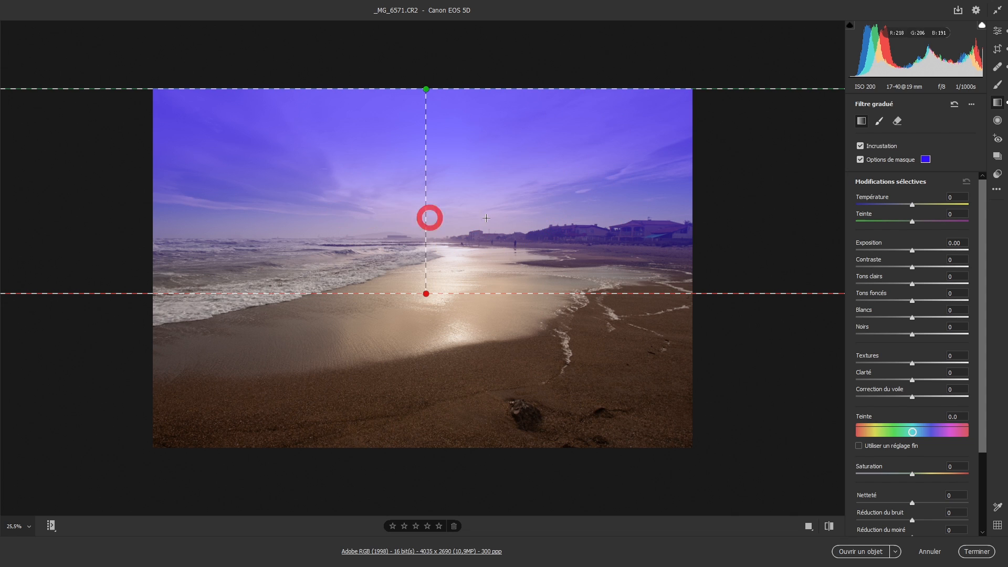
{"action": "left_click", "coordinate": [860, 159]}
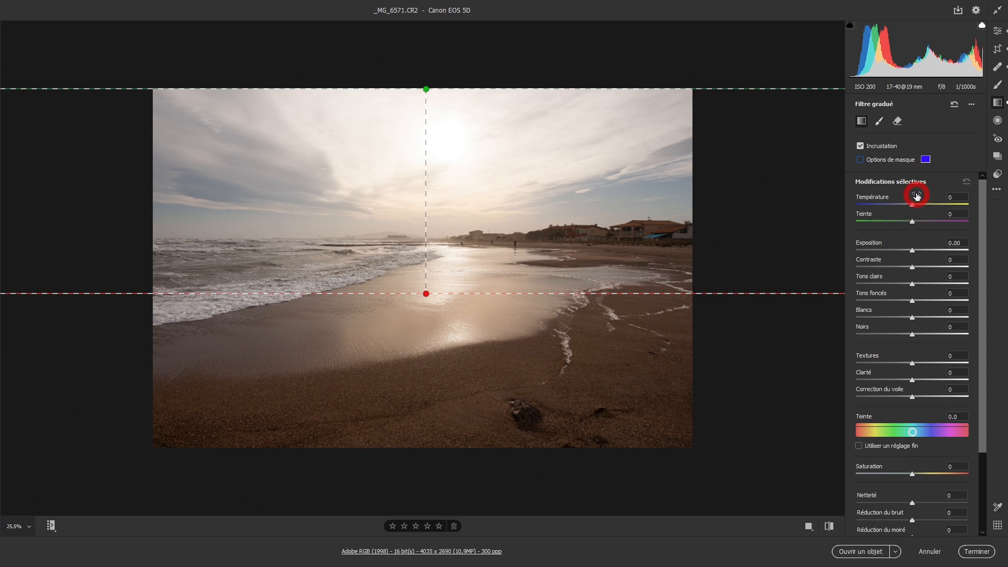
Step: Set the sky graduated filter's temperature to +33, exposure to -1.15 and tint to +24
{"action": "left_click_drag", "start_coordinate": [913, 205], "coordinate": [933, 206]}
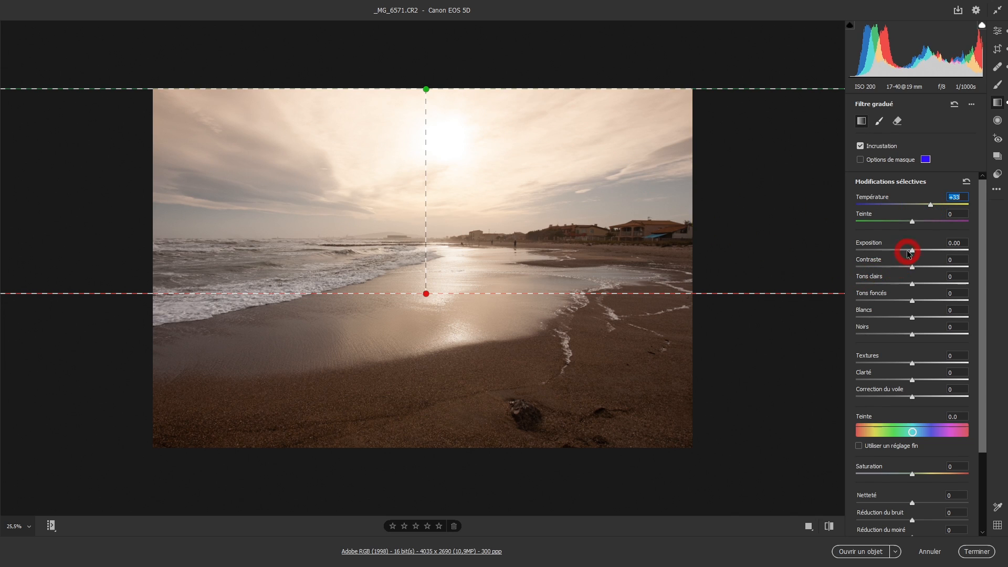
{"action": "left_click_drag", "start_coordinate": [911, 251], "coordinate": [897, 253]}
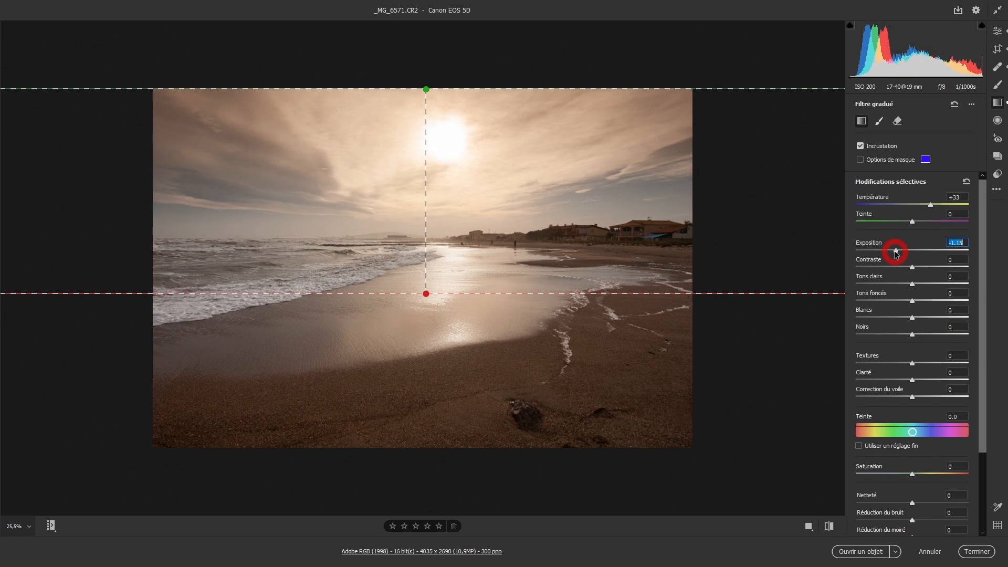
{"action": "left_click_drag", "start_coordinate": [897, 253], "coordinate": [895, 254]}
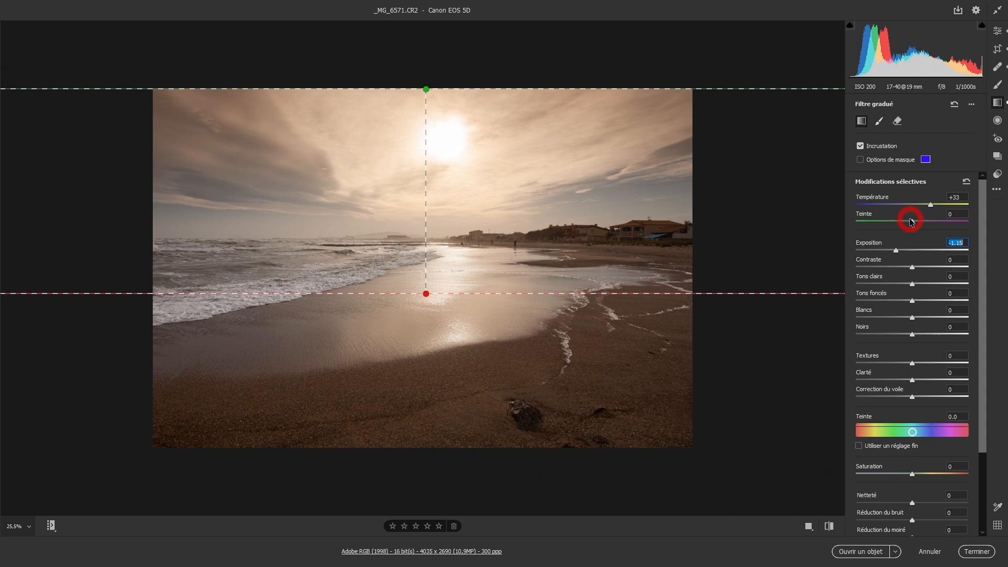
{"action": "left_click_drag", "start_coordinate": [912, 223], "coordinate": [915, 223]}
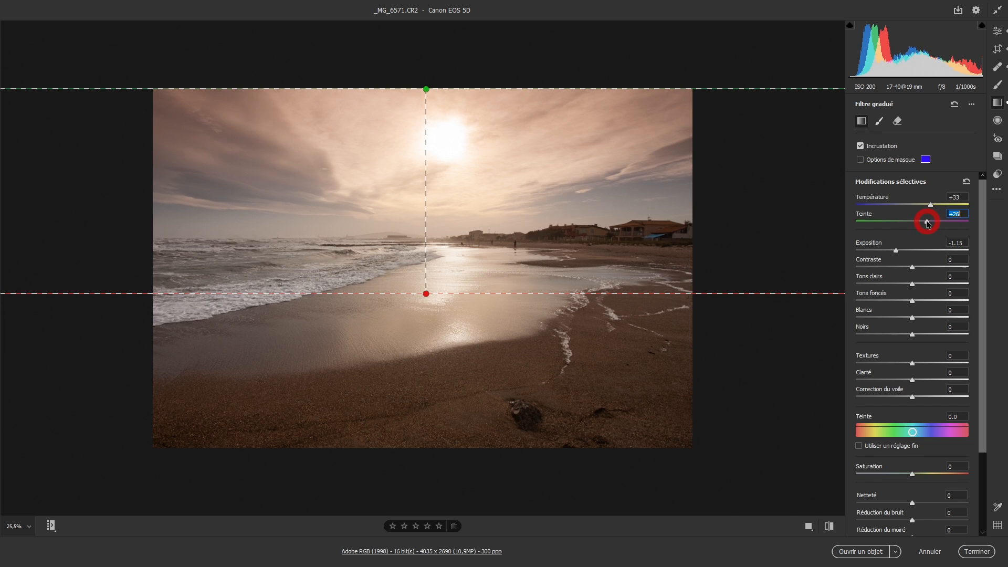
{"action": "left_click_drag", "start_coordinate": [925, 223], "coordinate": [926, 223]}
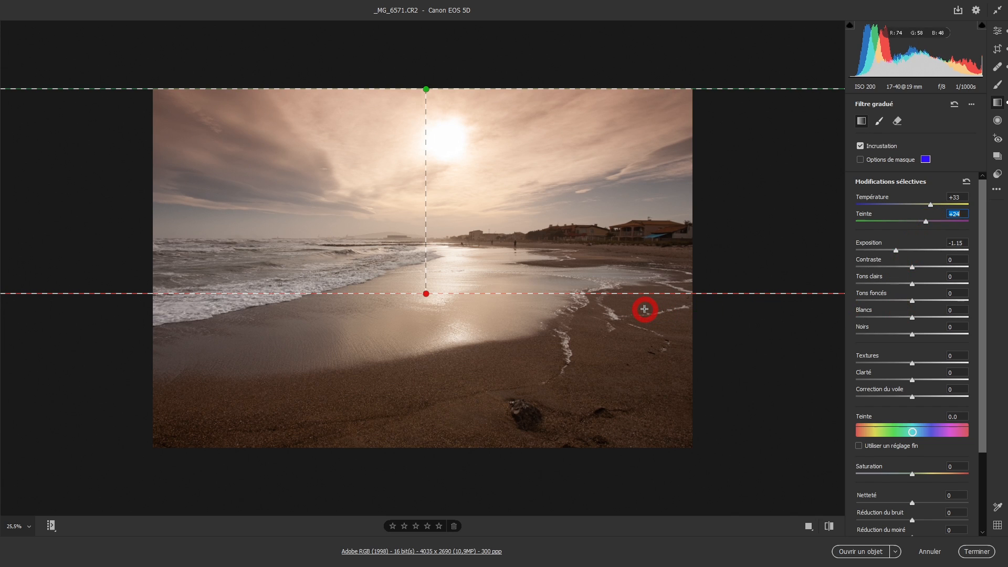
Step: Draw a second vertical graduated filter from just below the photo up to the first filter's lower limit, and reset its adjustments
{"action": "left_click_drag", "start_coordinate": [432, 456], "coordinate": [432, 438]}
{"action": "left_click_drag", "start_coordinate": [421, 428], "coordinate": [443, 294]}
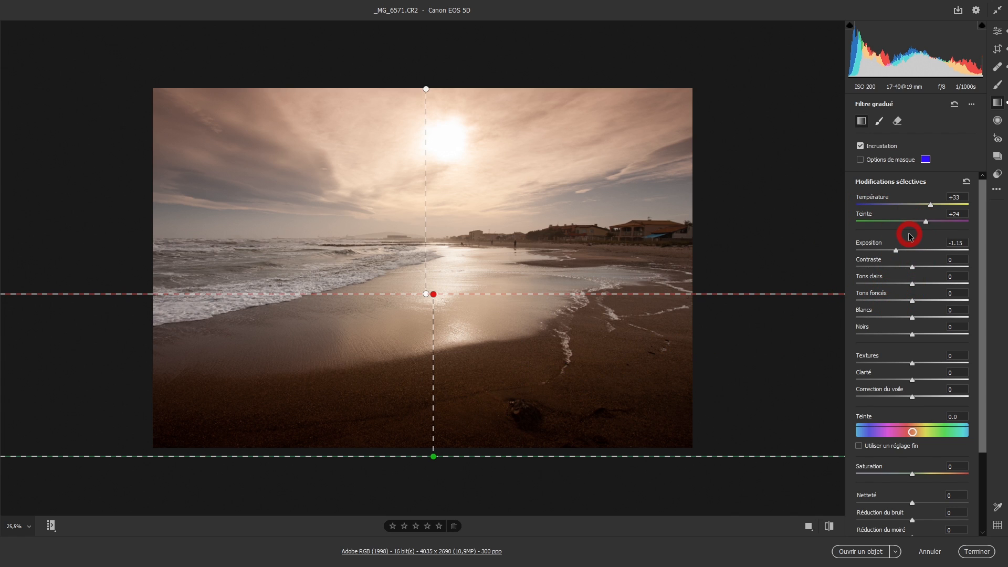
{"action": "left_click", "coordinate": [966, 182]}
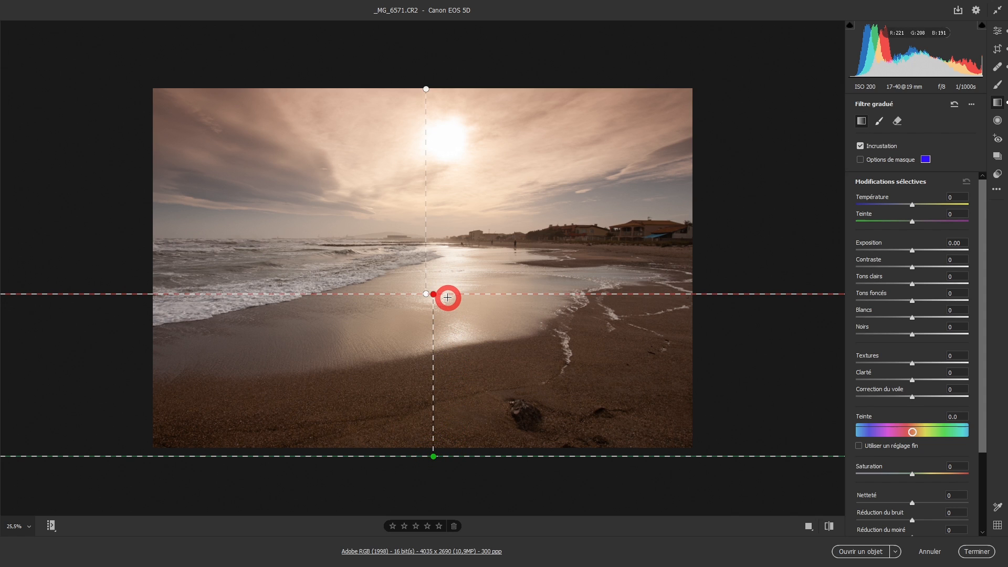
Step: Toggle the graduated filters' overlay off and on to examine the photo with and without the guides
{"action": "left_click", "coordinate": [861, 146]}
{"action": "left_click", "coordinate": [861, 146]}
{"action": "left_click", "coordinate": [861, 146]}
{"action": "left_click", "coordinate": [861, 146]}
{"action": "left_click", "coordinate": [861, 146]}
{"action": "left_click", "coordinate": [861, 145]}
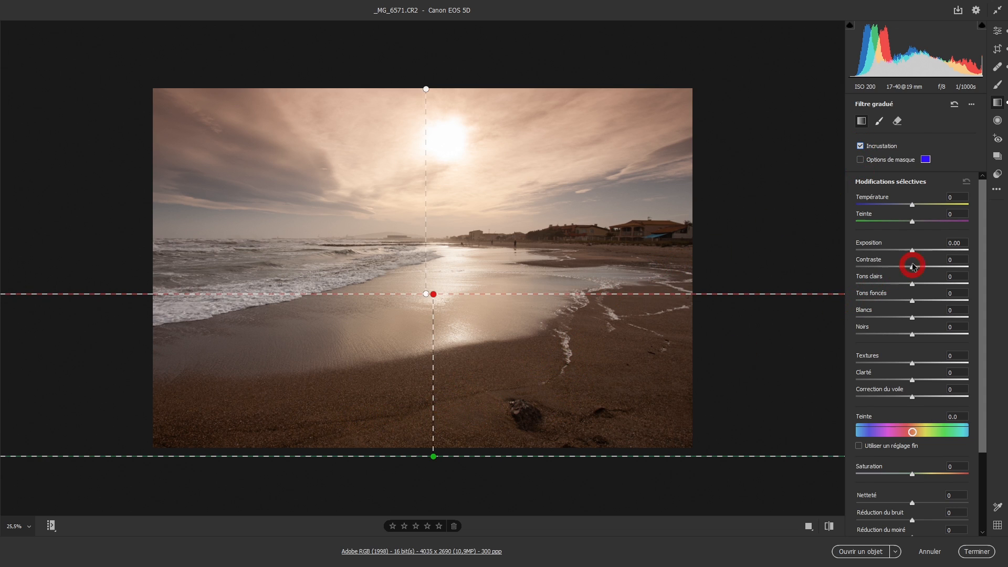
Step: Set the sand graduated filter's exposure to -0.40 and temperature to +24
{"action": "left_click_drag", "start_coordinate": [913, 254], "coordinate": [905, 251]}
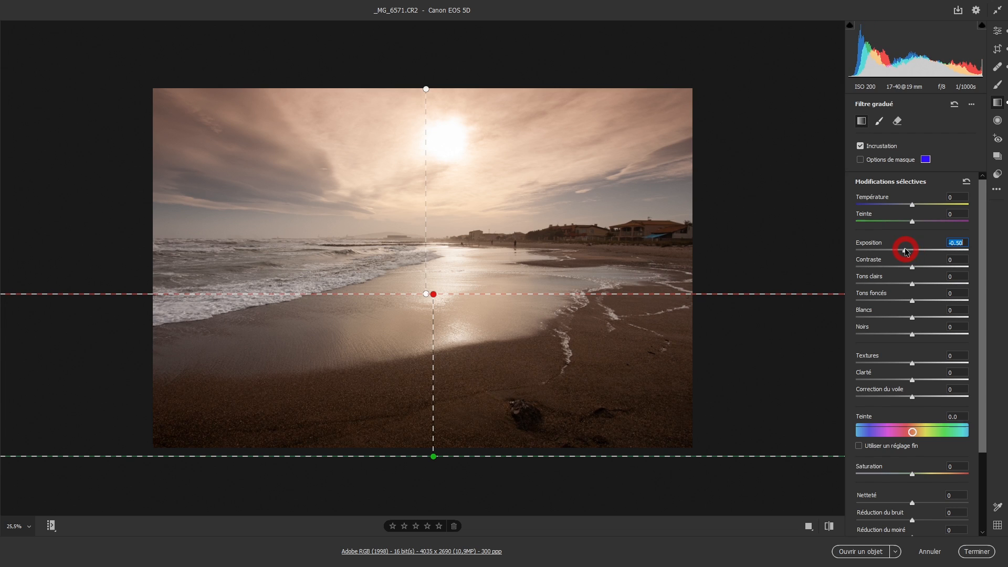
{"action": "left_click_drag", "start_coordinate": [913, 207], "coordinate": [925, 206]}
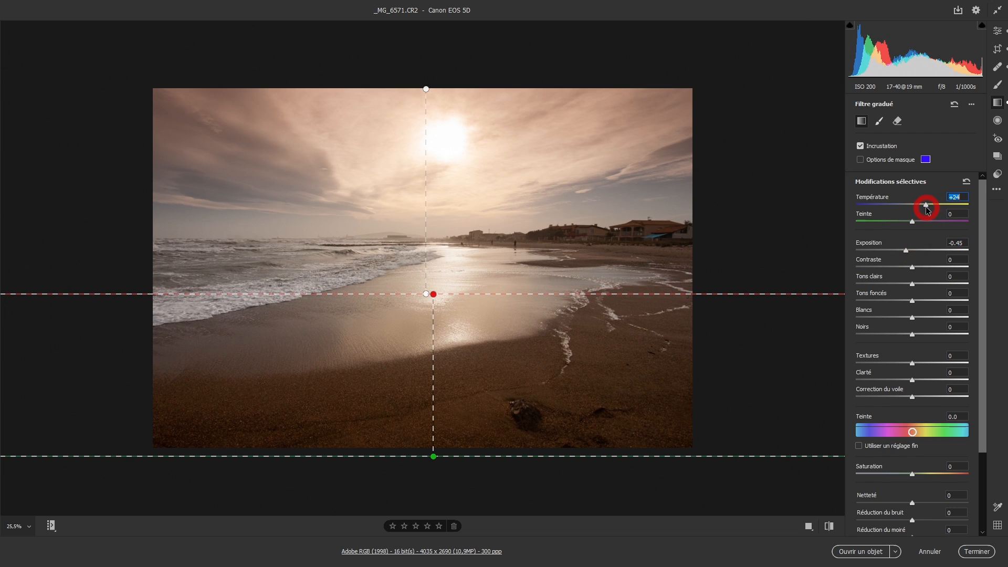
{"action": "left_click", "coordinate": [904, 250]}
{"action": "left_click_drag", "start_coordinate": [904, 249], "coordinate": [905, 249]}
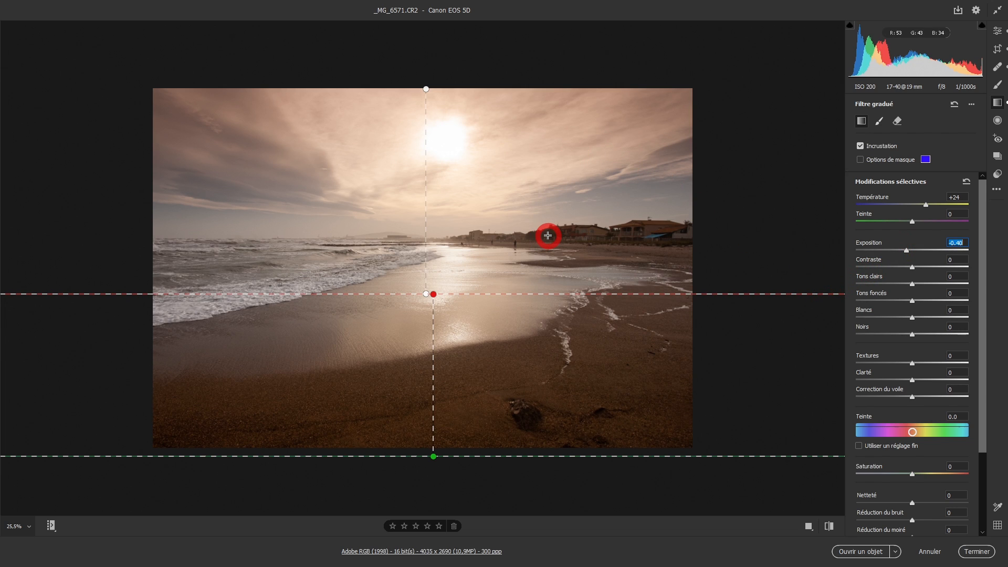
Step: Draw a large radial filter ellipse spanning nearly the whole photo and set its exposure to -0.55
{"action": "left_click", "coordinate": [998, 121]}
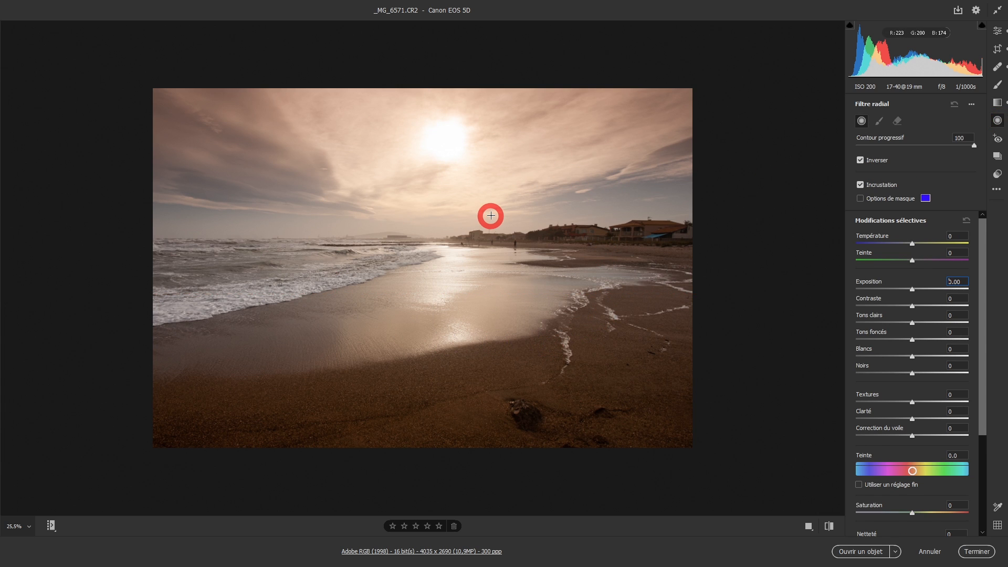
{"action": "left_click_drag", "start_coordinate": [419, 252], "coordinate": [608, 374]}
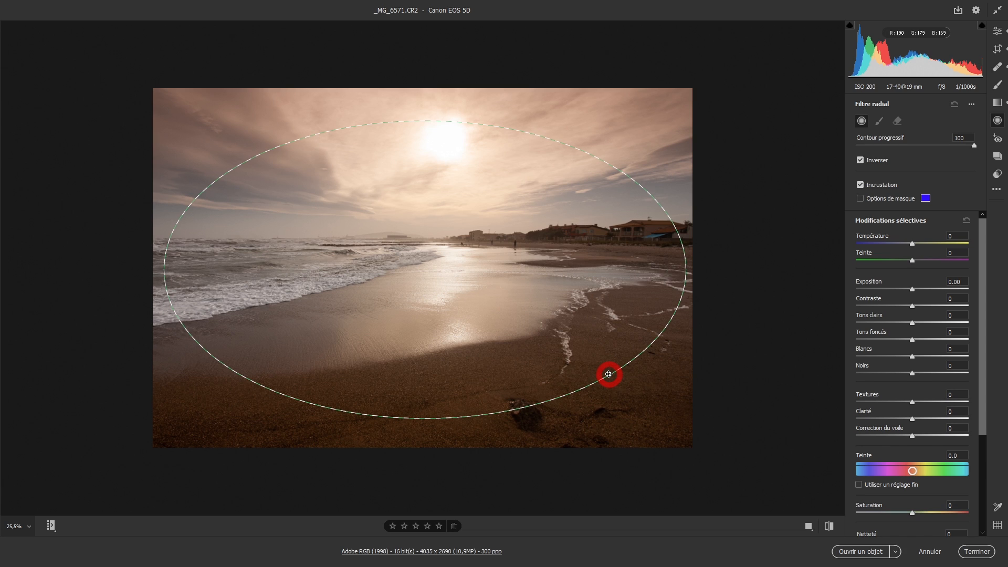
{"action": "left_click_drag", "start_coordinate": [609, 374], "coordinate": [609, 390]}
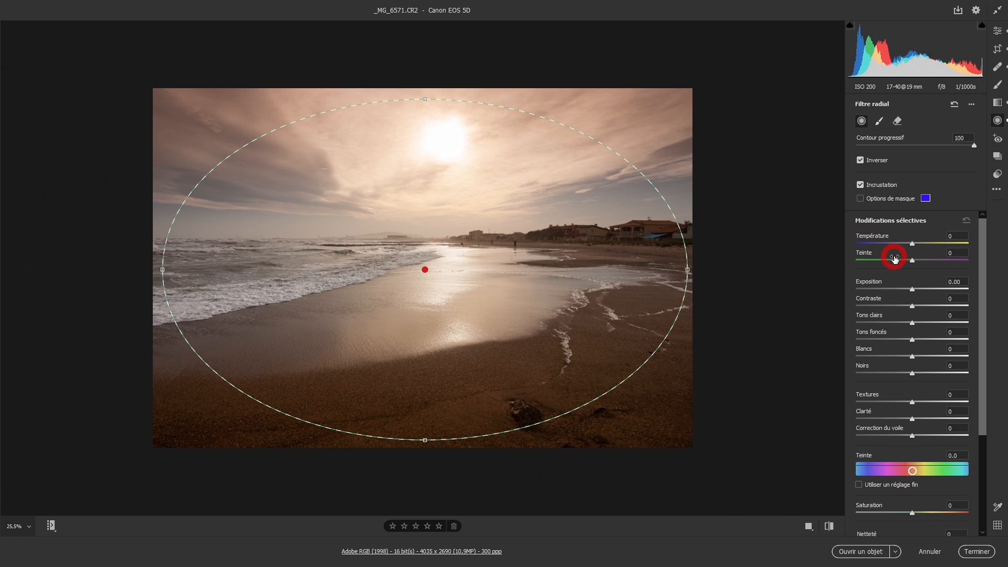
{"action": "left_click_drag", "start_coordinate": [911, 289], "coordinate": [903, 291]}
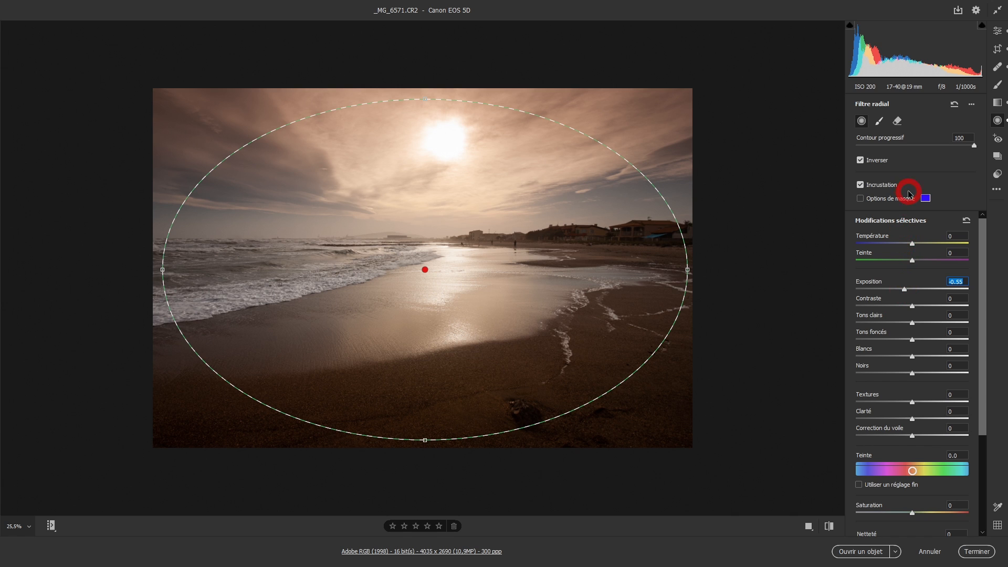
Step: Compare the radial filter's effect inside and outside the ellipse by toggling Inverser, using an exposure of -2.45
{"action": "left_click", "coordinate": [861, 162]}
{"action": "left_click", "coordinate": [862, 163]}
{"action": "left_click", "coordinate": [862, 163]}
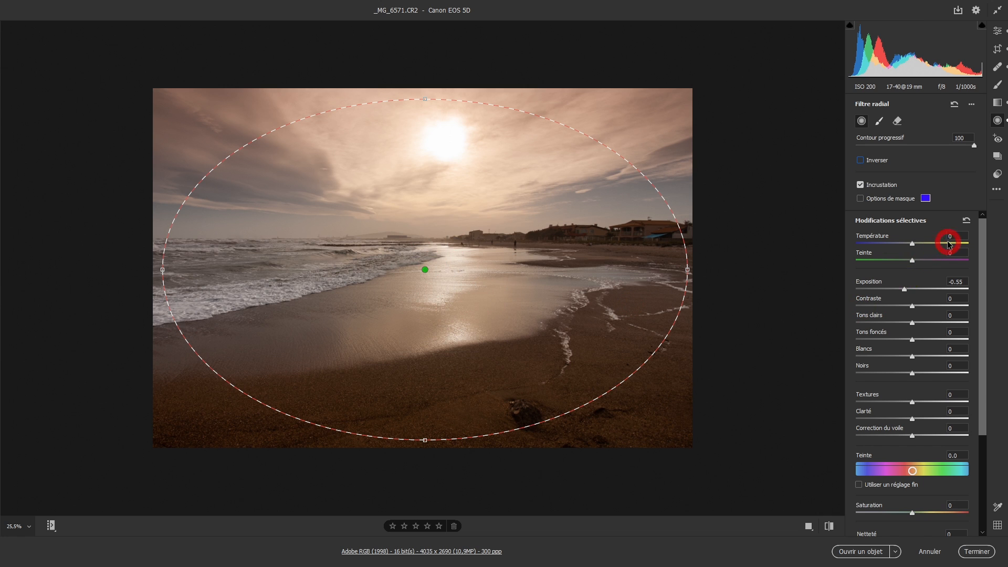
{"action": "left_click_drag", "start_coordinate": [906, 291], "coordinate": [878, 292]}
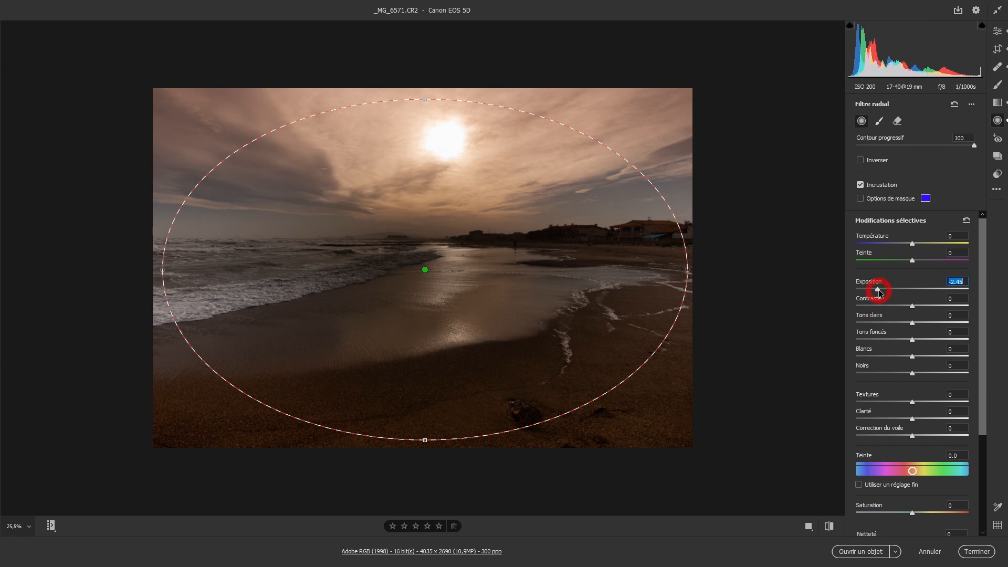
{"action": "left_click", "coordinate": [861, 161]}
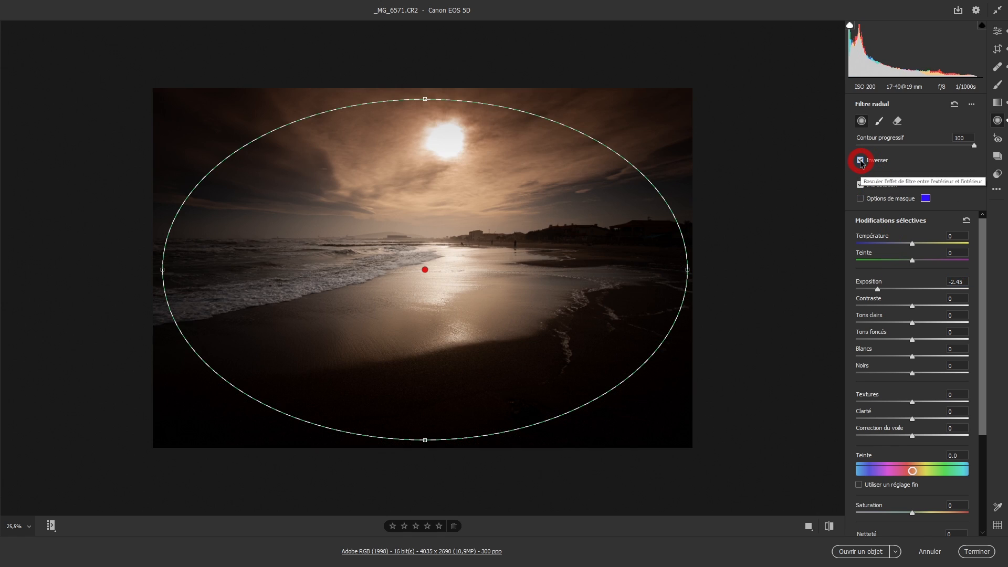
Step: Set the radial filter's exposure to -0.65, temperature to +10, feather to 44 and tint to +33, with its overlay hidden
{"action": "left_click_drag", "start_coordinate": [876, 288], "coordinate": [903, 291]}
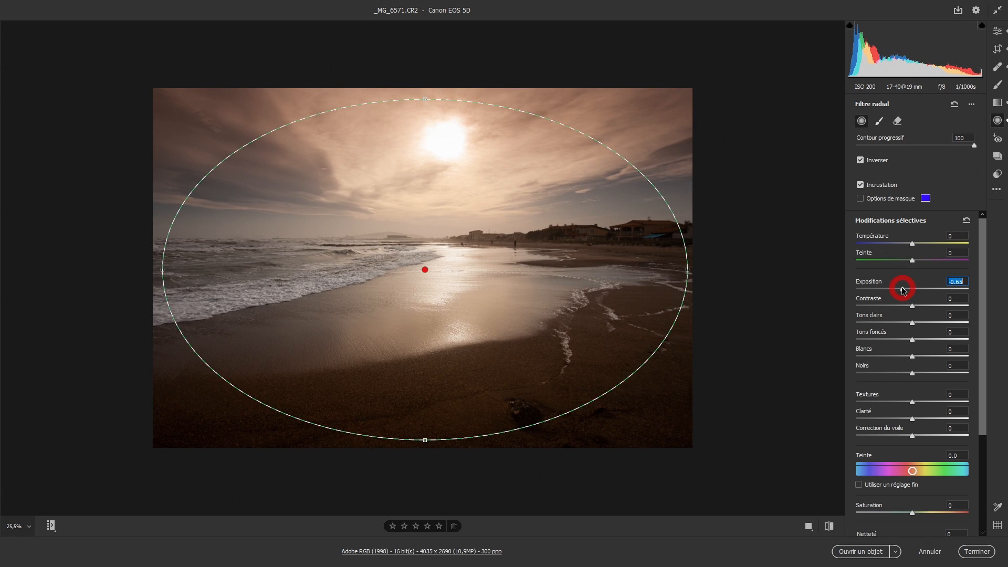
{"action": "left_click_drag", "start_coordinate": [912, 244], "coordinate": [924, 249]}
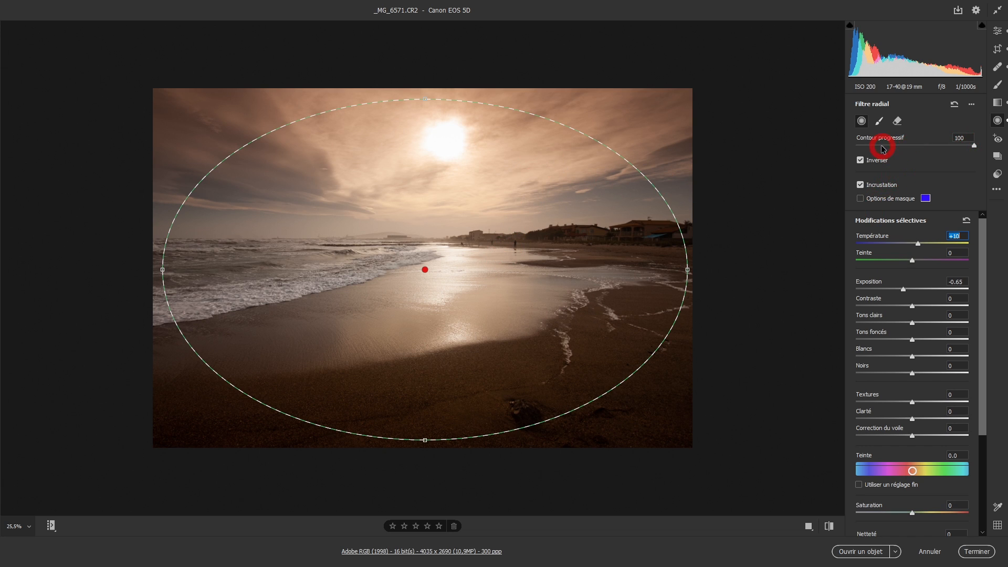
{"action": "left_click_drag", "start_coordinate": [975, 153], "coordinate": [837, 153]}
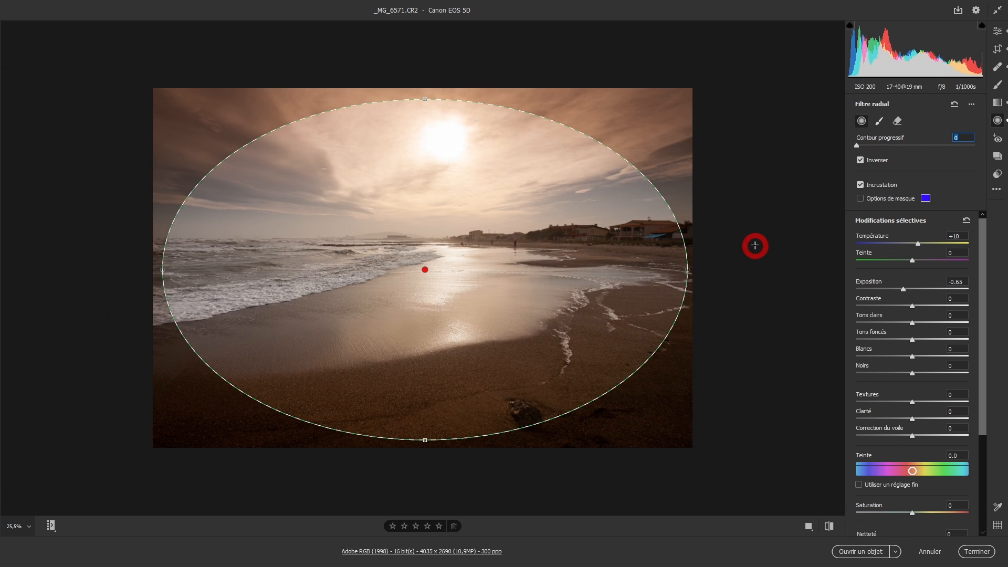
{"action": "left_click", "coordinate": [860, 185]}
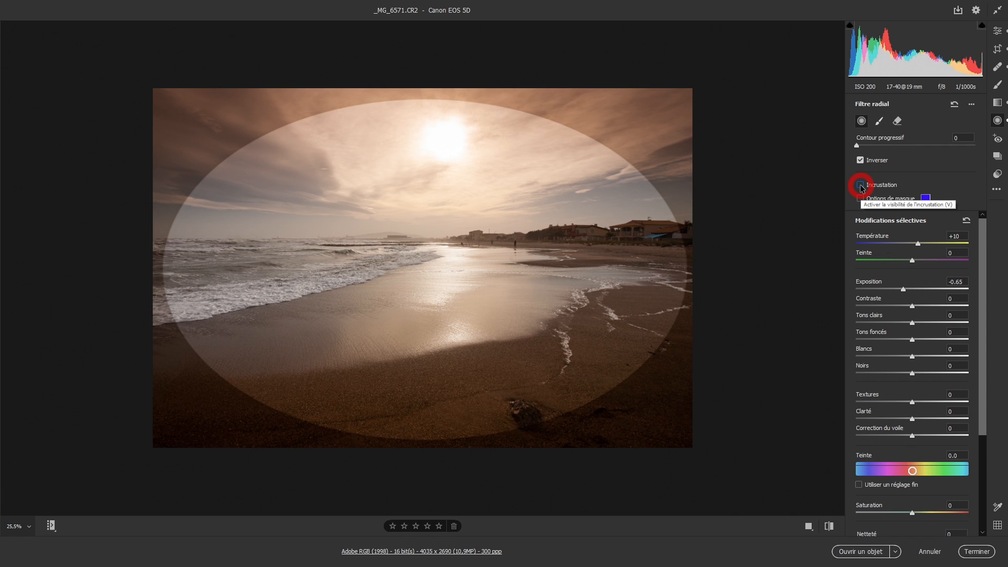
{"action": "left_click_drag", "start_coordinate": [858, 146], "coordinate": [906, 150]}
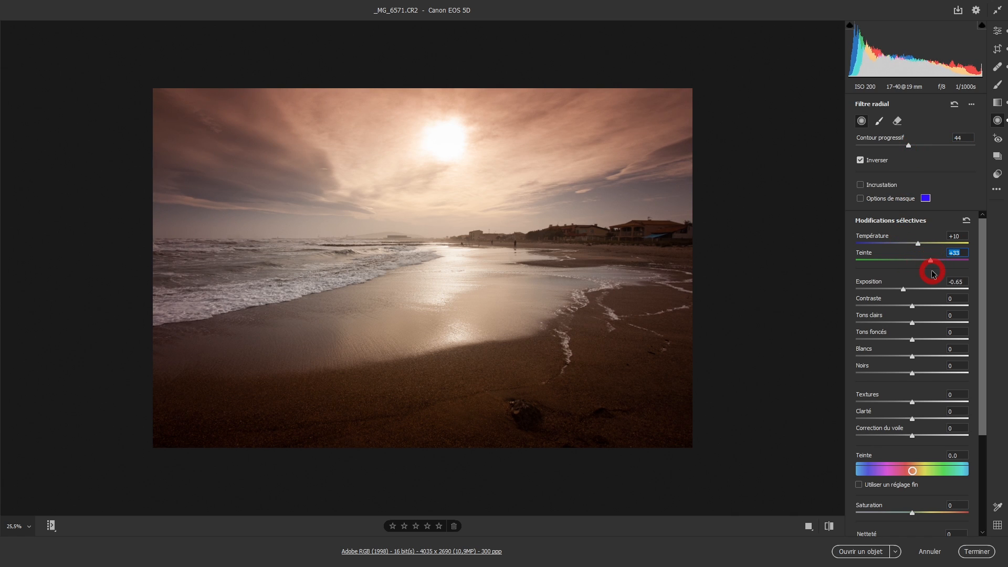
Step: Switch the radial filter to its mask brush with size 11 and feather 65
{"action": "left_click", "coordinate": [879, 121]}
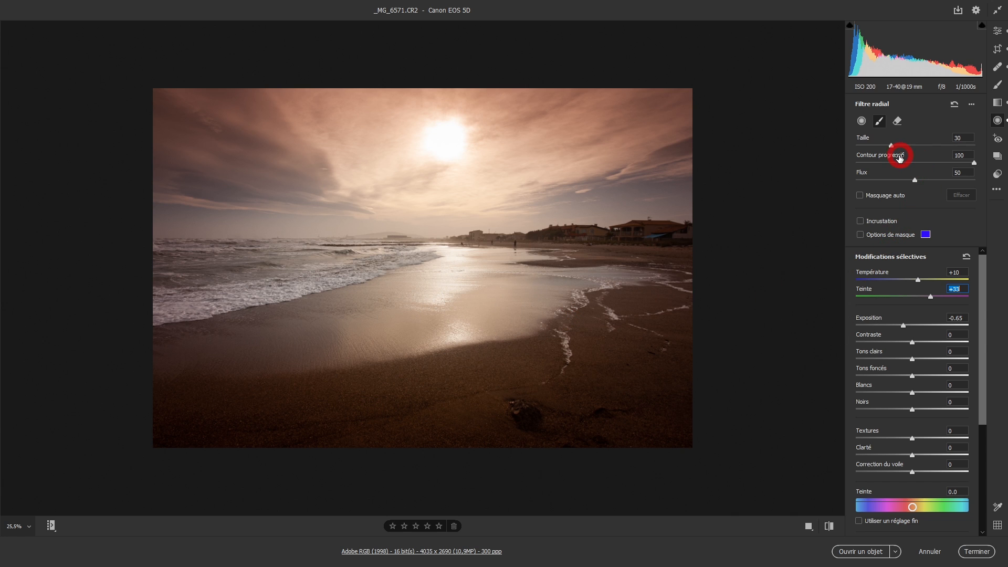
{"action": "left_click_drag", "start_coordinate": [933, 163], "coordinate": [928, 162]}
{"action": "mouse_move", "coordinate": [480, 299]}
{"action": "left_mouse_down"}
{"action": "mouse_move", "coordinate": [490, 306]}
{"action": "mouse_move", "coordinate": [474, 301]}
{"action": "mouse_move", "coordinate": [471, 323]}
{"action": "mouse_move", "coordinate": [421, 322]}
{"action": "mouse_move", "coordinate": [495, 273]}
{"action": "mouse_move", "coordinate": [450, 292]}
{"action": "mouse_move", "coordinate": [486, 304]}
{"action": "mouse_move", "coordinate": [457, 306]}
{"action": "mouse_move", "coordinate": [466, 310]}
{"action": "mouse_move", "coordinate": [479, 307]}
{"action": "mouse_move", "coordinate": [443, 288]}
{"action": "mouse_move", "coordinate": [466, 295]}
{"action": "mouse_move", "coordinate": [442, 309]}
{"action": "left_mouse_up"}
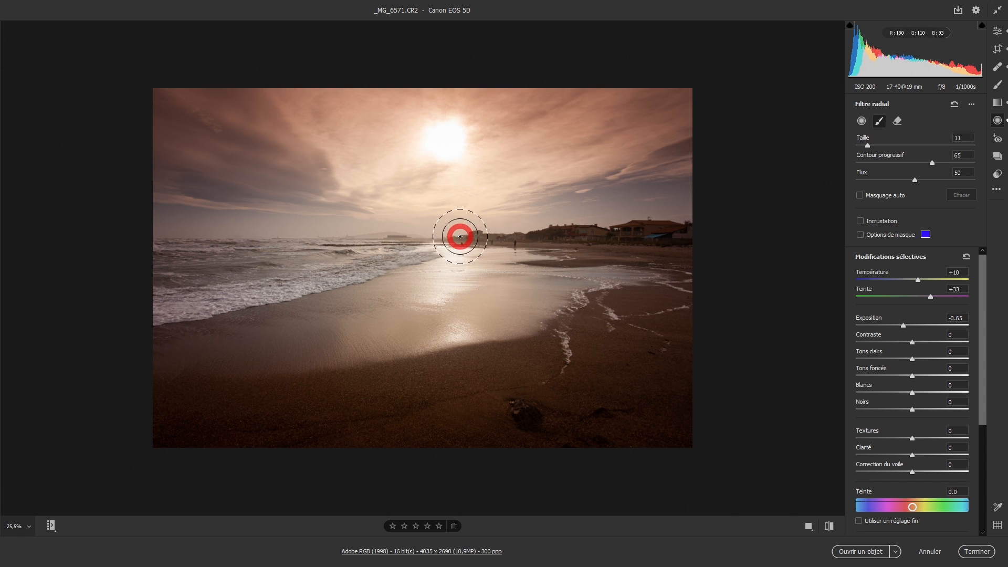
Step: Try brushing the radial filter's effect onto the horizon and the wet sand reflection, and undo the strokes
{"action": "left_click_drag", "start_coordinate": [475, 216], "coordinate": [360, 321]}
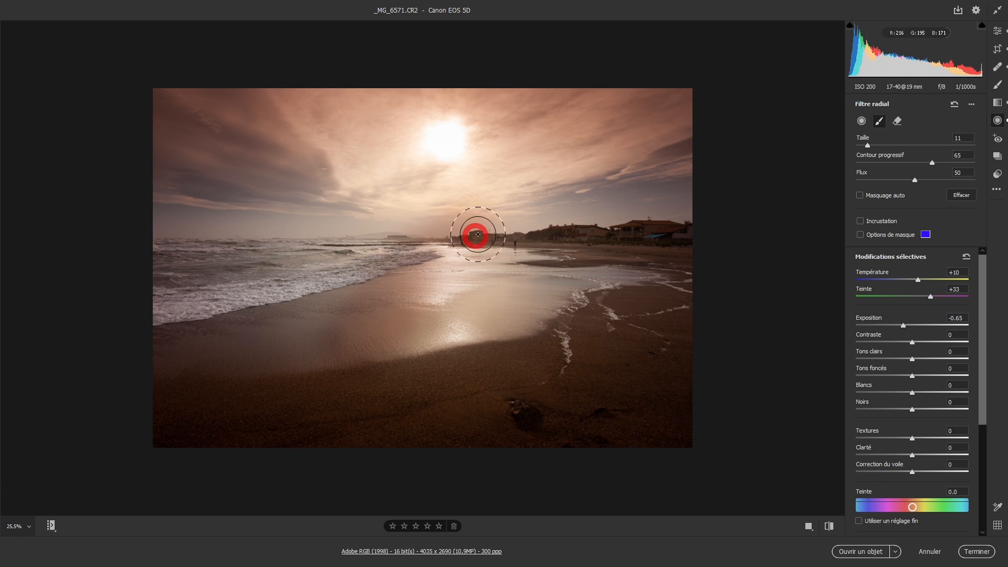
{"action": "mouse_move", "coordinate": [468, 292]}
{"action": "left_mouse_down"}
{"action": "mouse_move", "coordinate": [524, 258]}
{"action": "mouse_move", "coordinate": [462, 332]}
{"action": "left_mouse_up"}
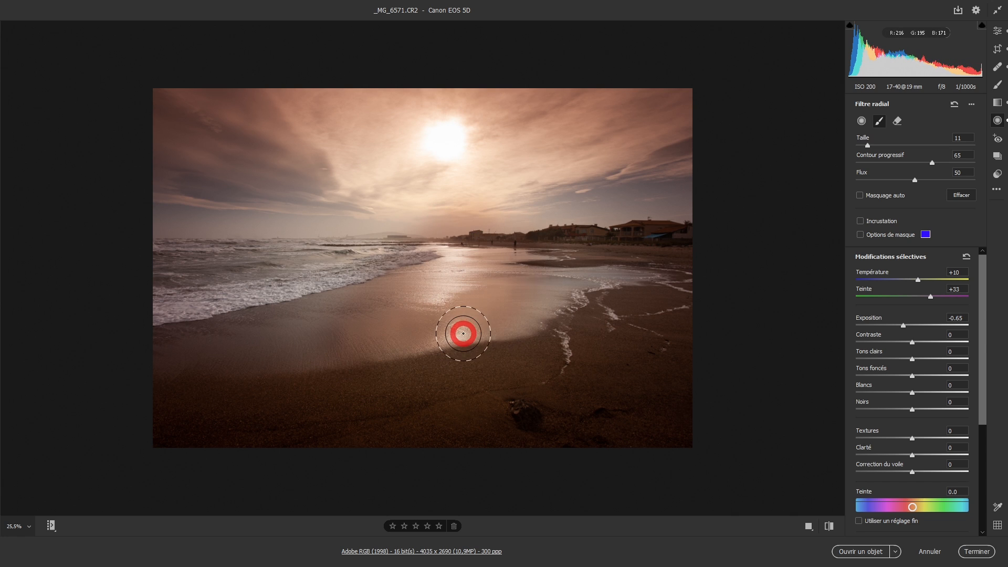
{"action": "key", "text": "ctrl+z"}
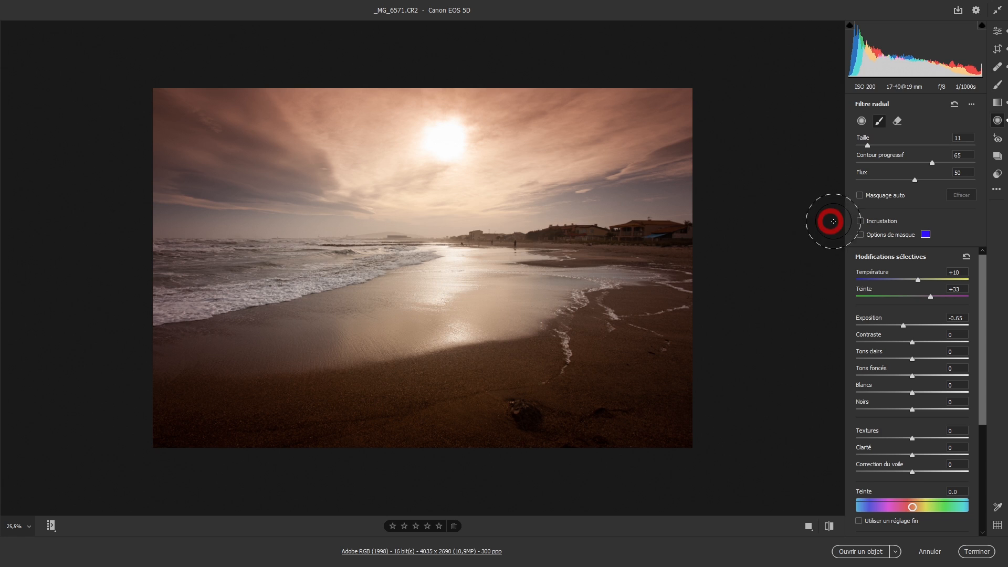
Step: Try brushing the radial filter's effect onto the sun and the dark sand below the reflection with Masquage auto enabled
{"action": "left_click", "coordinate": [860, 196]}
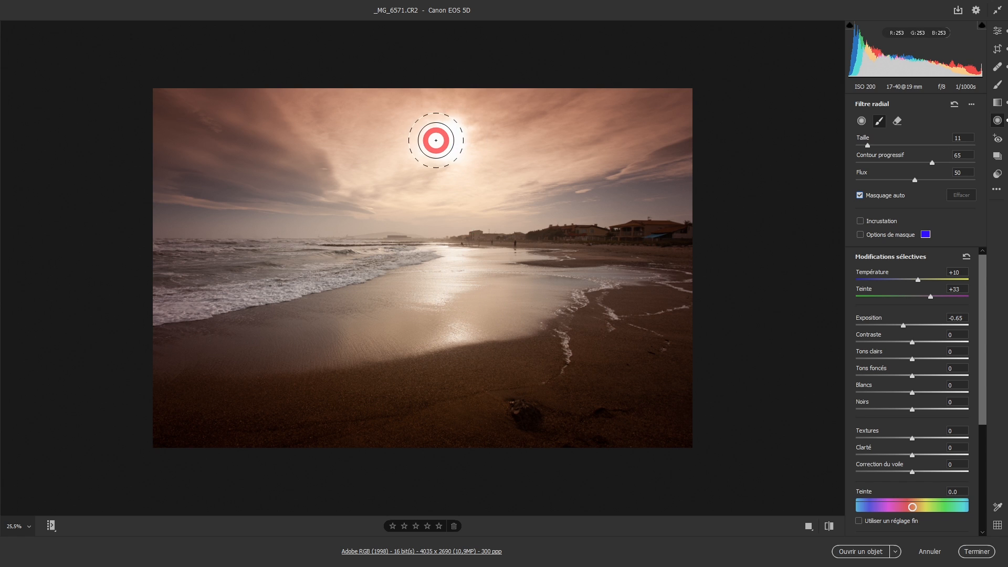
{"action": "key", "text": "alt"}
{"action": "left_click_drag", "start_coordinate": [443, 151], "coordinate": [424, 151]}
{"action": "left_click_drag", "start_coordinate": [421, 152], "coordinate": [427, 155]}
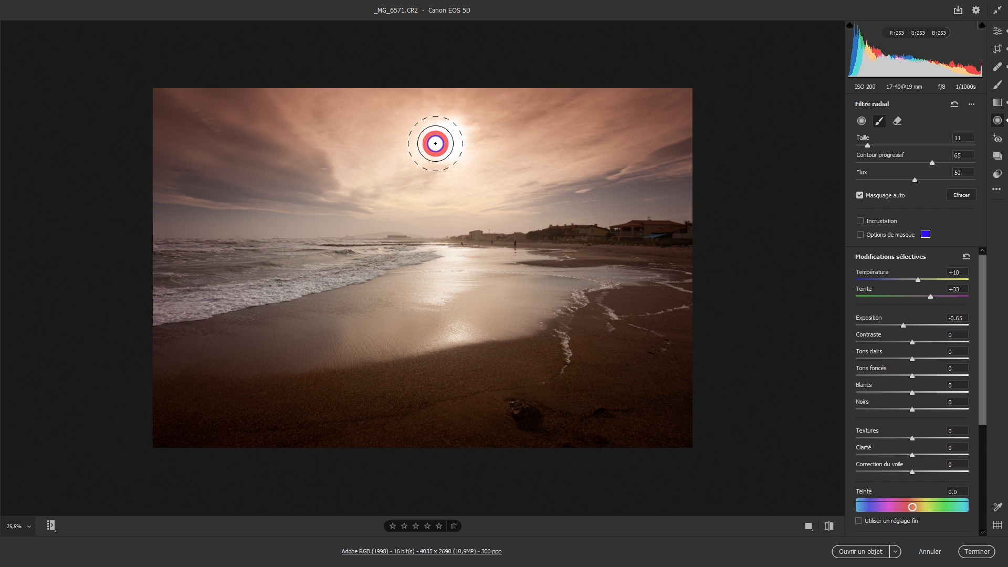
{"action": "mouse_move", "coordinate": [480, 353]}
{"action": "left_mouse_down"}
{"action": "mouse_move", "coordinate": [424, 369]}
{"action": "mouse_move", "coordinate": [507, 352]}
{"action": "mouse_move", "coordinate": [385, 370]}
{"action": "mouse_move", "coordinate": [525, 346]}
{"action": "mouse_move", "coordinate": [471, 362]}
{"action": "mouse_move", "coordinate": [507, 353]}
{"action": "mouse_move", "coordinate": [494, 362]}
{"action": "mouse_move", "coordinate": [356, 380]}
{"action": "mouse_move", "coordinate": [510, 360]}
{"action": "left_mouse_up"}
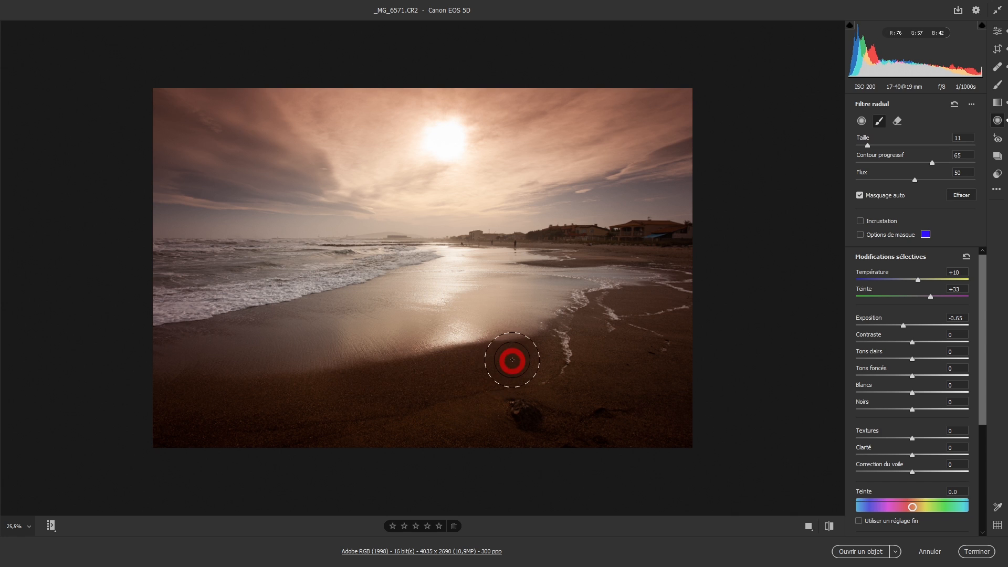
Step: Check the brushed areas in the radial filter's mask overlay, hide the overlay and remove the strokes
{"action": "left_click", "coordinate": [861, 235]}
{"action": "left_click", "coordinate": [861, 236]}
{"action": "left_click", "coordinate": [862, 236]}
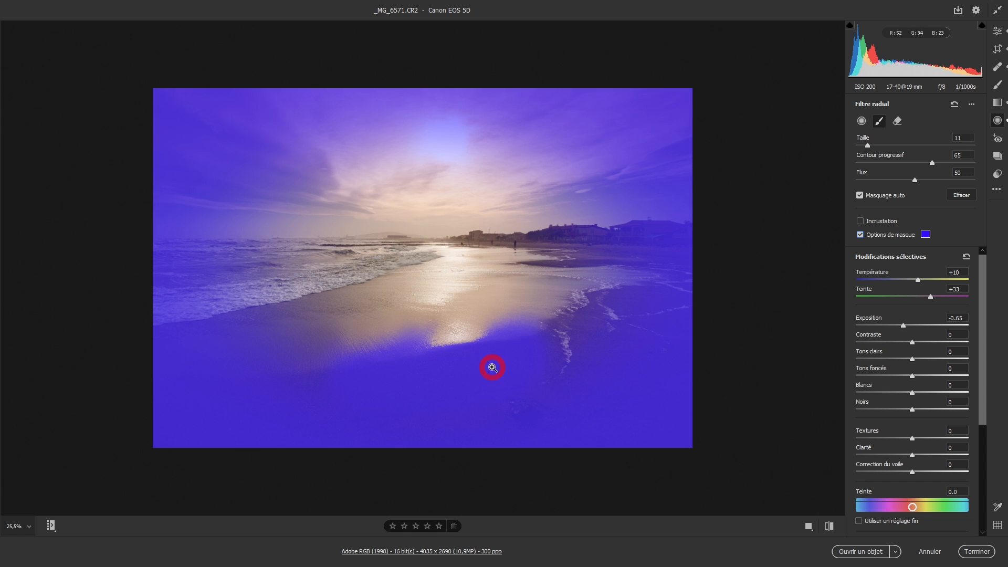
{"action": "left_click", "coordinate": [860, 234]}
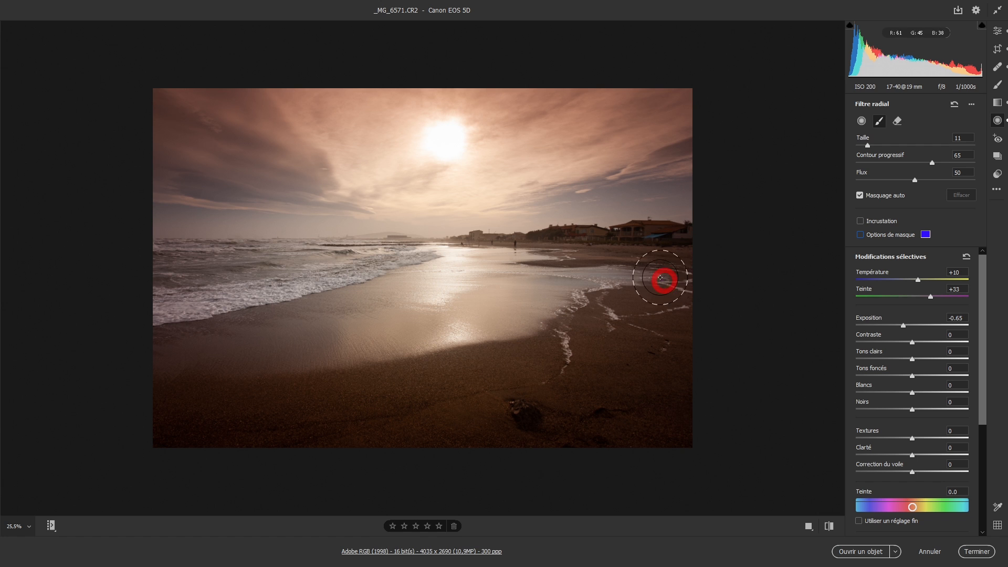
Step: Using the adjustment brush with a white mask overlay shown, paint the middle of the blue awning on the beach house
{"action": "key", "text": "ctrl+0"}
{"action": "left_click", "coordinate": [715, 252]}
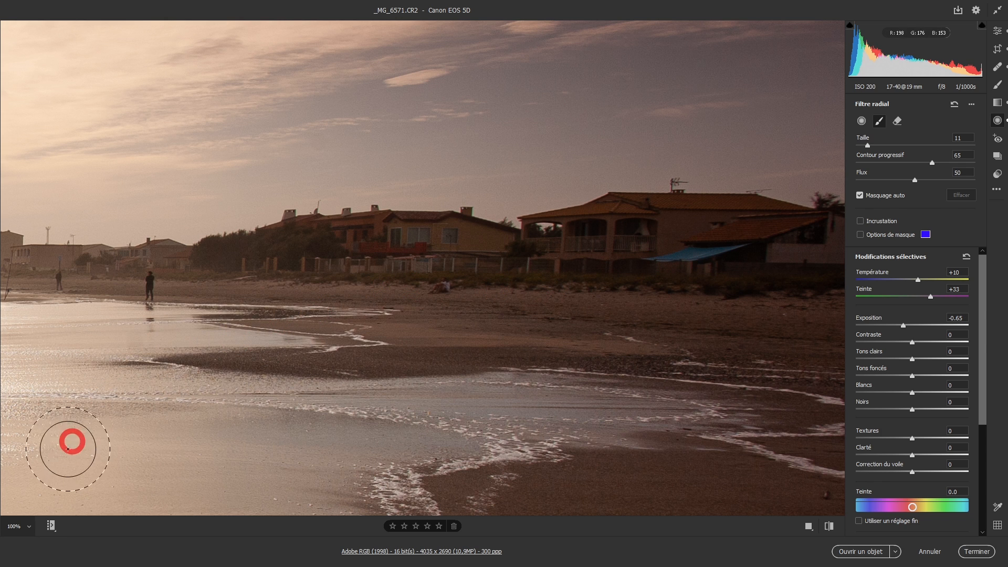
{"action": "left_click", "coordinate": [29, 526]}
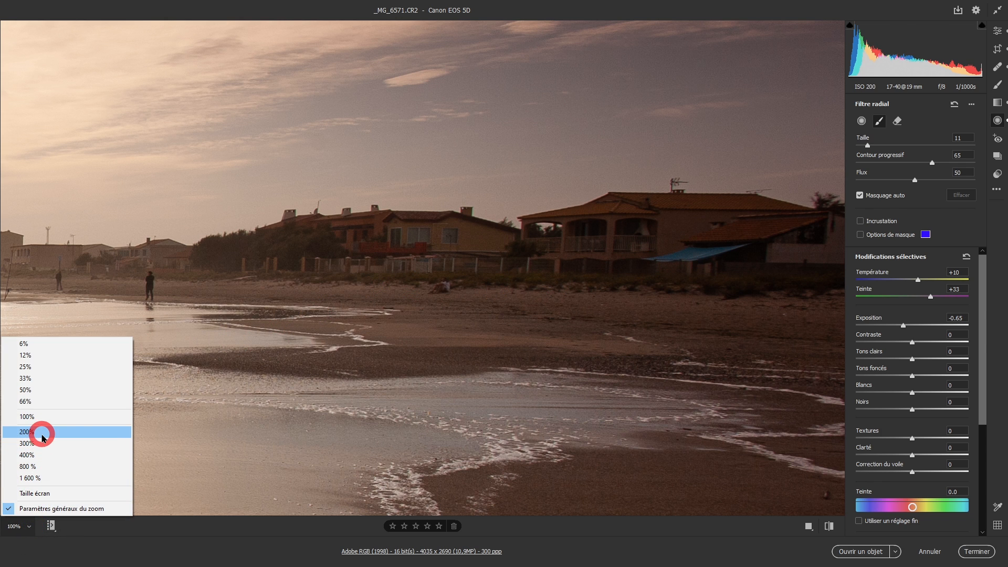
{"action": "left_click", "coordinate": [38, 426]}
{"action": "left_click_drag", "start_coordinate": [479, 359], "coordinate": [232, 382]}
{"action": "left_click_drag", "start_coordinate": [371, 341], "coordinate": [181, 349]}
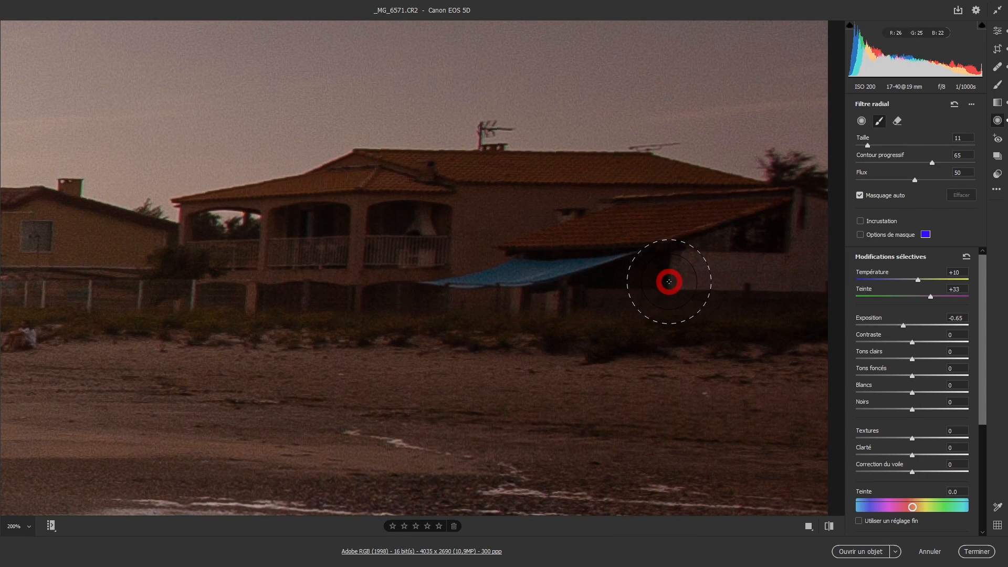
{"action": "left_click", "coordinate": [999, 87]}
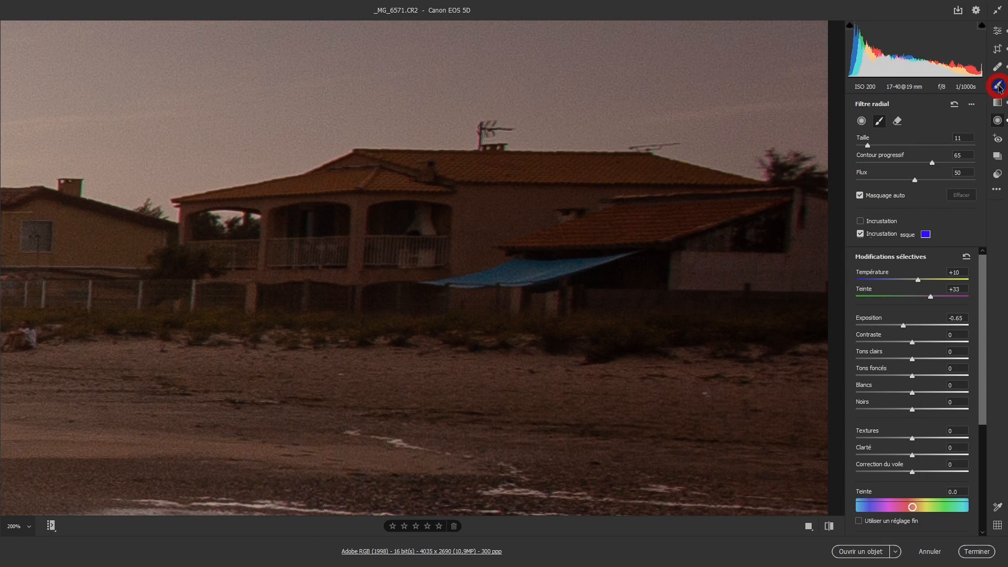
{"action": "mouse_move", "coordinate": [521, 276]}
{"action": "left_mouse_down"}
{"action": "mouse_move", "coordinate": [539, 275]}
{"action": "mouse_move", "coordinate": [523, 285]}
{"action": "left_mouse_up"}
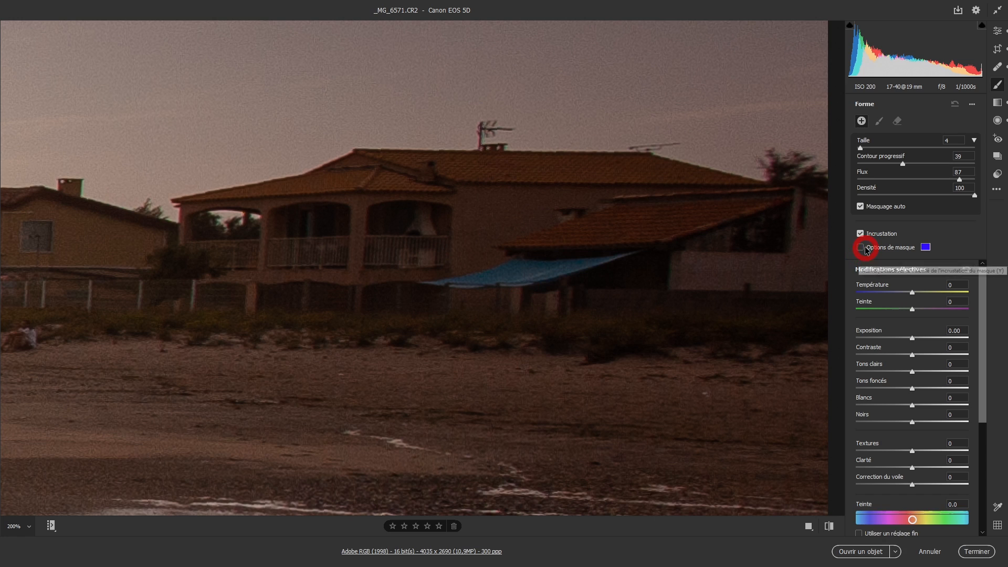
{"action": "left_click", "coordinate": [861, 248]}
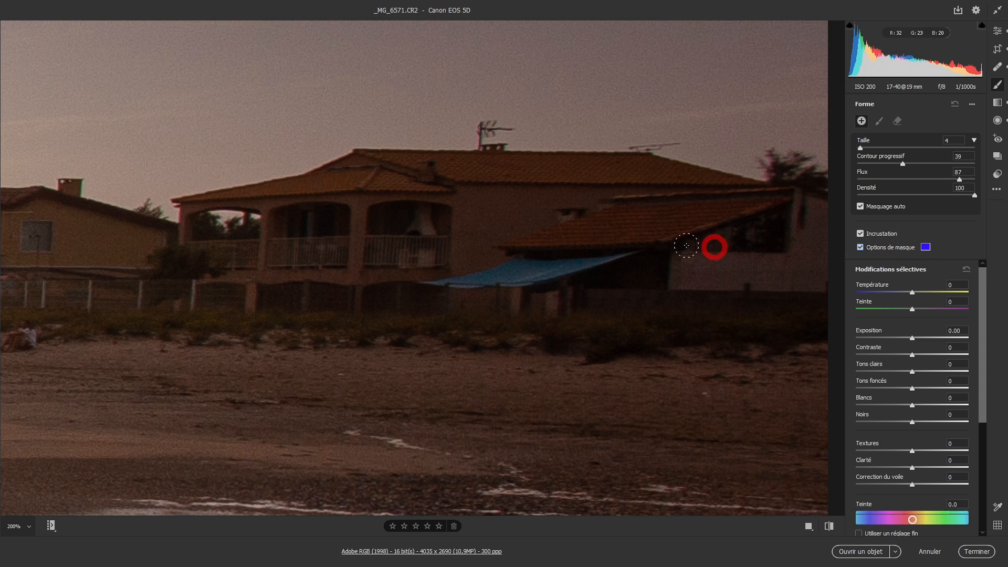
{"action": "left_click", "coordinate": [925, 247]}
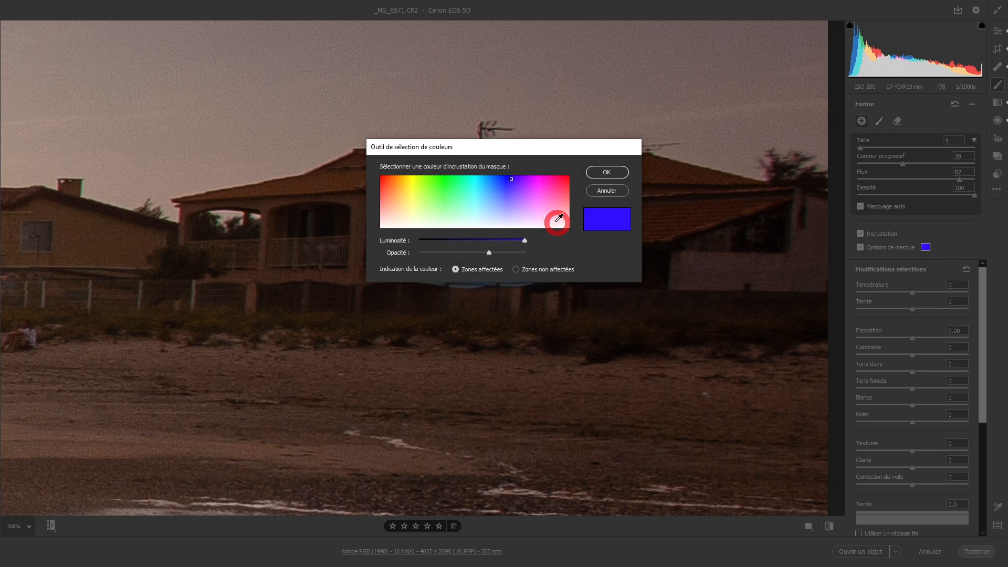
{"action": "left_click", "coordinate": [605, 172]}
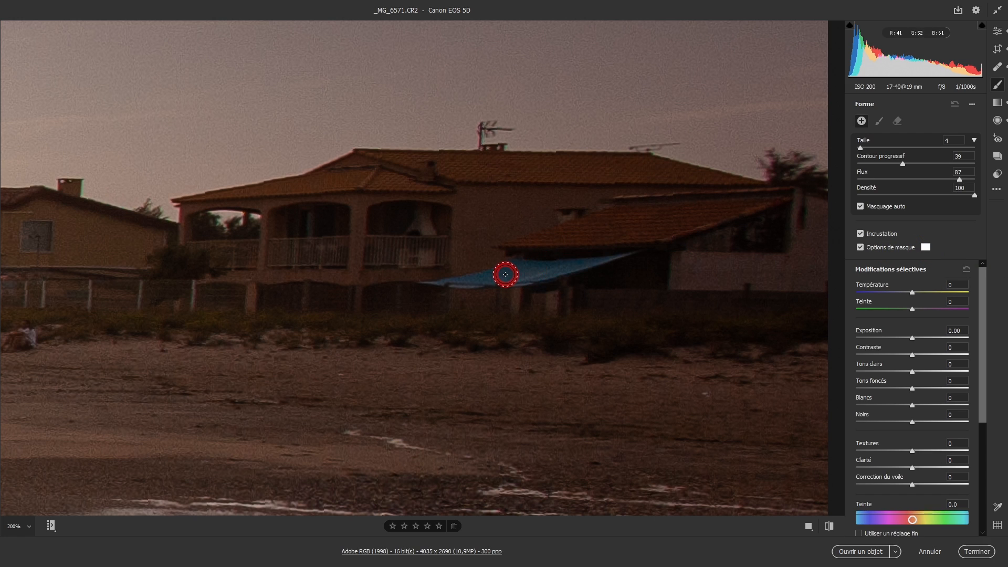
{"action": "mouse_move", "coordinate": [510, 274]}
{"action": "left_mouse_down"}
{"action": "mouse_move", "coordinate": [531, 272]}
{"action": "mouse_move", "coordinate": [516, 273]}
{"action": "left_mouse_up"}
Step: Try painting the awning's far end with Masquage auto off, undo the stroke and turn Masquage auto back on
{"action": "left_click", "coordinate": [871, 220]}
{"action": "left_click", "coordinate": [860, 208]}
{"action": "mouse_move", "coordinate": [599, 253]}
{"action": "left_mouse_down"}
{"action": "mouse_move", "coordinate": [623, 250]}
{"action": "mouse_move", "coordinate": [603, 261]}
{"action": "mouse_move", "coordinate": [630, 260]}
{"action": "left_mouse_up"}
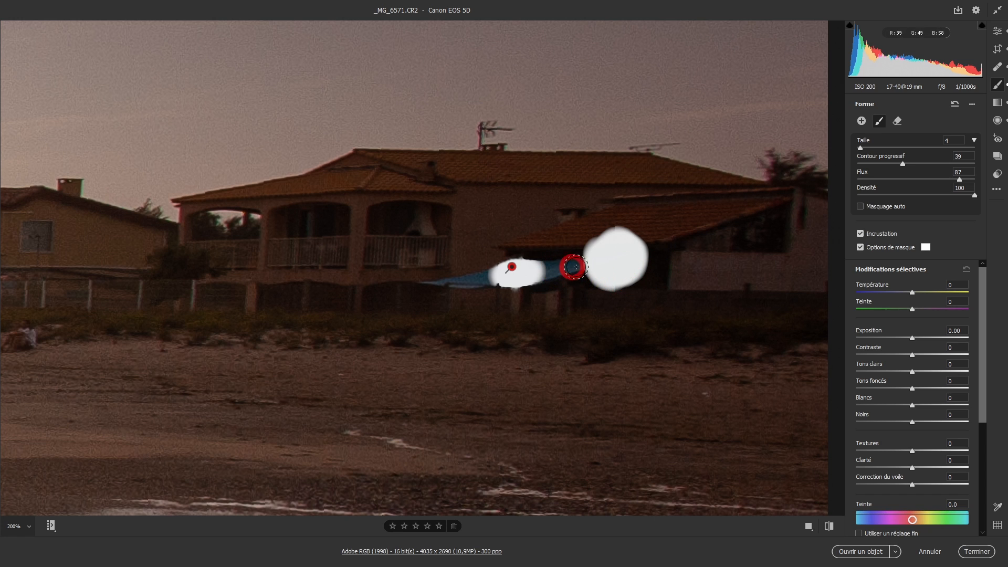
{"action": "key", "text": "ctrl+z"}
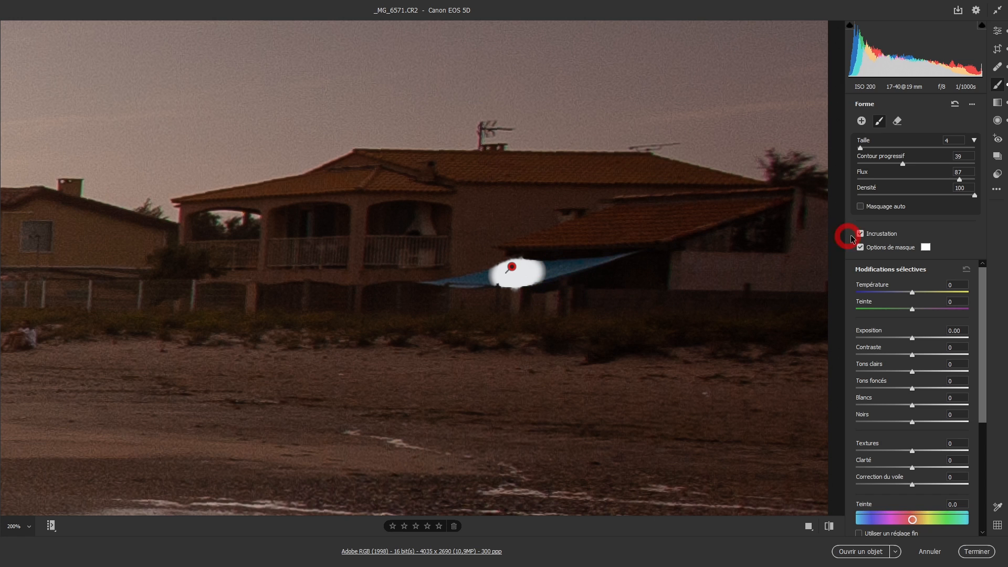
{"action": "left_click", "coordinate": [860, 206]}
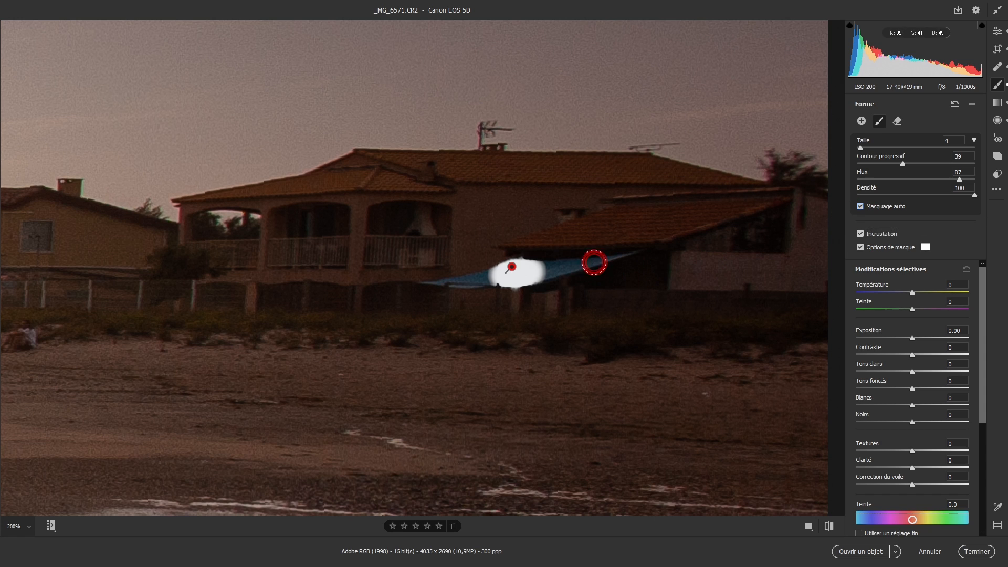
Step: Extend the mask over the whole blue awning, setting the brush's feather to 50 and reducing its size to 3
{"action": "left_click_drag", "start_coordinate": [572, 266], "coordinate": [484, 277]}
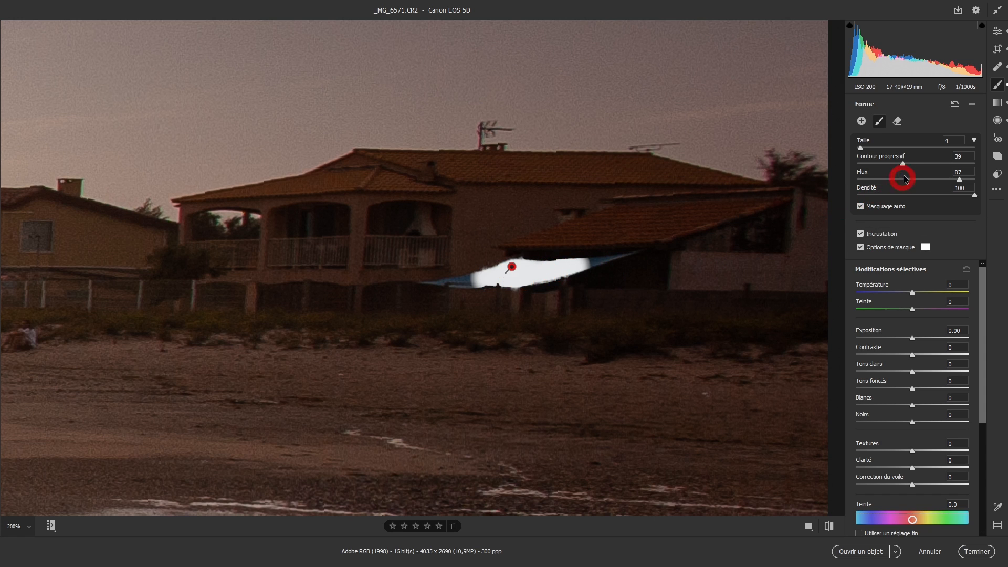
{"action": "left_click_drag", "start_coordinate": [911, 166], "coordinate": [917, 163]}
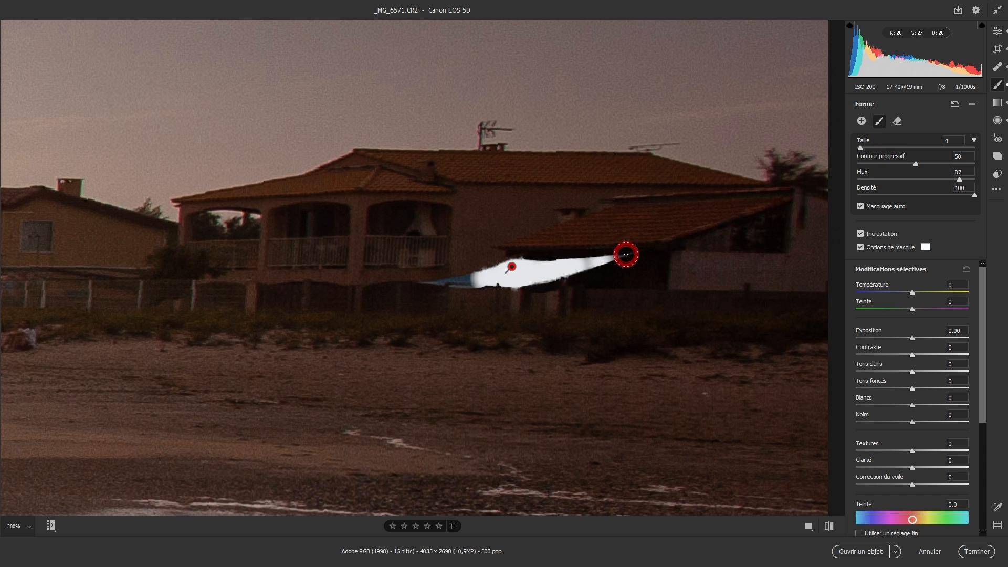
{"action": "left_click", "coordinate": [29, 526]}
{"action": "left_click", "coordinate": [31, 499]}
{"action": "mouse_move", "coordinate": [454, 313]}
{"action": "left_mouse_down"}
{"action": "mouse_move", "coordinate": [395, 317]}
{"action": "mouse_move", "coordinate": [772, 256]}
{"action": "mouse_move", "coordinate": [787, 271]}
{"action": "left_mouse_up"}
{"action": "key", "text": "bracketleft"}
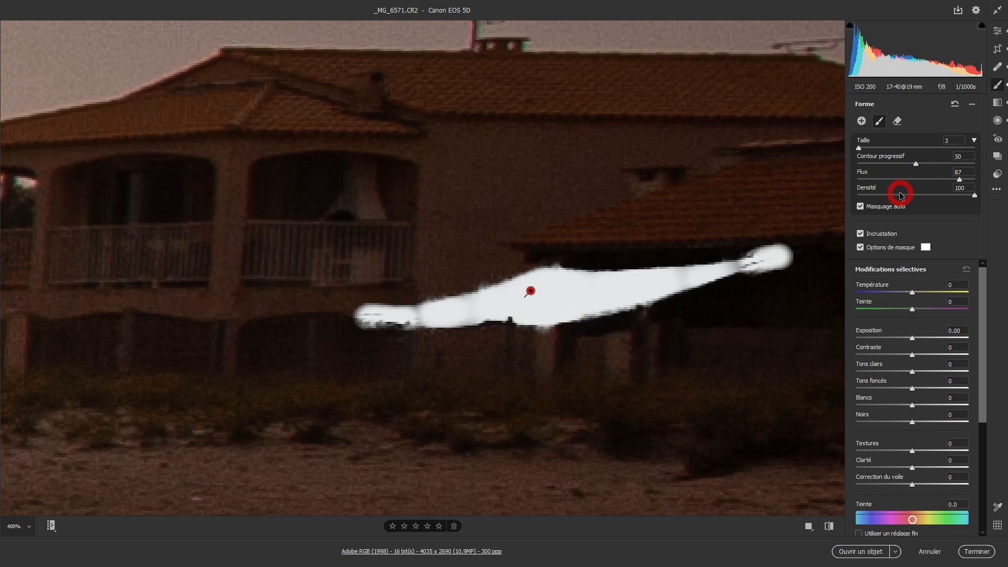
Step: Try a brush stroke with a flow of 8 on the tiled roof and undo it
{"action": "left_click", "coordinate": [865, 179]}
{"action": "mouse_move", "coordinate": [752, 191]}
{"action": "left_mouse_down"}
{"action": "mouse_move", "coordinate": [682, 210]}
{"action": "mouse_move", "coordinate": [698, 209]}
{"action": "left_mouse_up"}
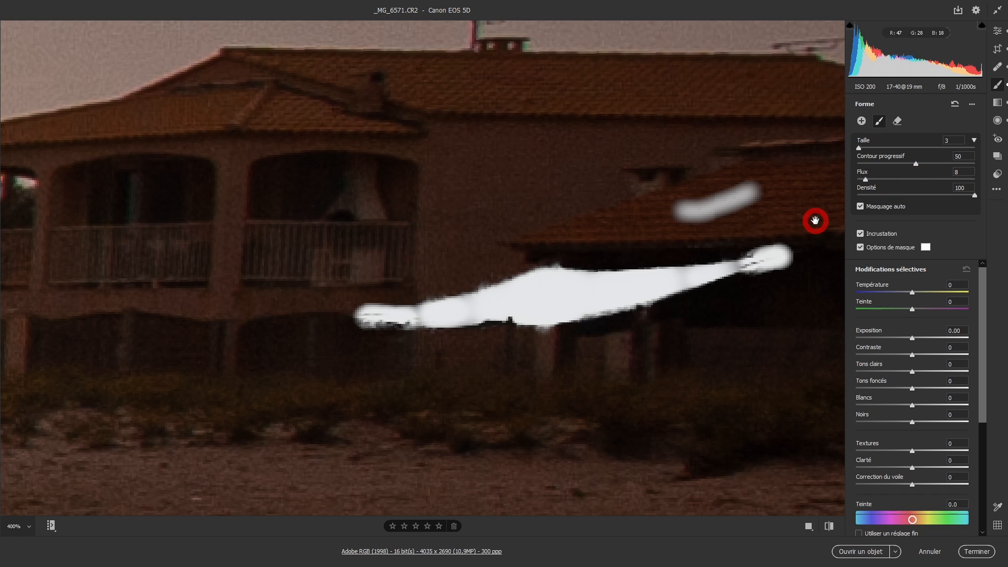
{"action": "key", "text": "ctrl+z"}
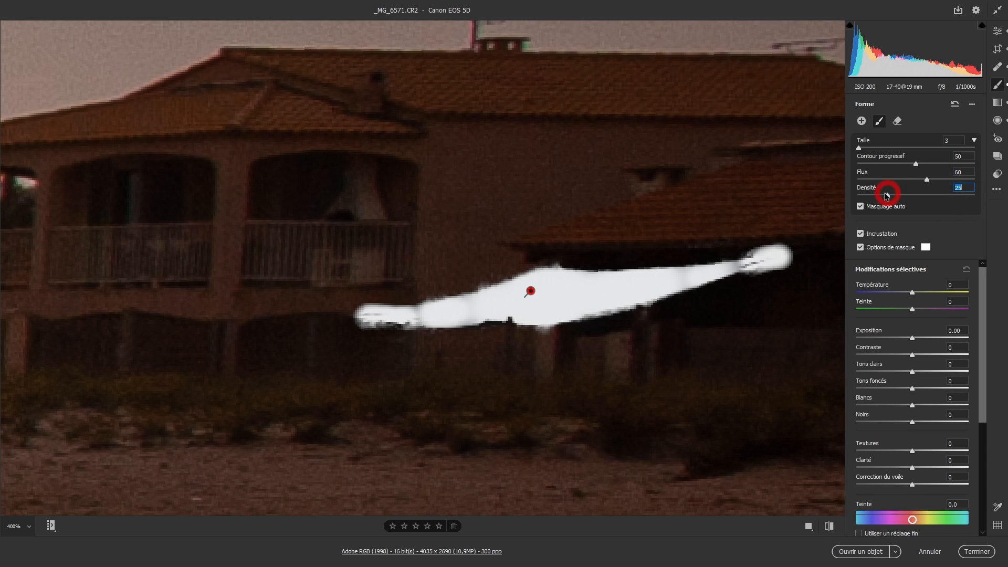
Step: Trim the mask overflow around the awning's edges with the brush at flow 60 and density 0, and the eraser at size 4
{"action": "left_click_drag", "start_coordinate": [863, 200], "coordinate": [848, 199]}
{"action": "mouse_move", "coordinate": [742, 279]}
{"action": "left_mouse_down"}
{"action": "mouse_move", "coordinate": [801, 255]}
{"action": "mouse_move", "coordinate": [744, 275]}
{"action": "mouse_move", "coordinate": [730, 256]}
{"action": "mouse_move", "coordinate": [798, 244]}
{"action": "mouse_move", "coordinate": [762, 243]}
{"action": "mouse_move", "coordinate": [797, 245]}
{"action": "mouse_move", "coordinate": [601, 323]}
{"action": "mouse_move", "coordinate": [651, 311]}
{"action": "mouse_move", "coordinate": [564, 329]}
{"action": "mouse_move", "coordinate": [352, 331]}
{"action": "mouse_move", "coordinate": [433, 335]}
{"action": "left_mouse_up"}
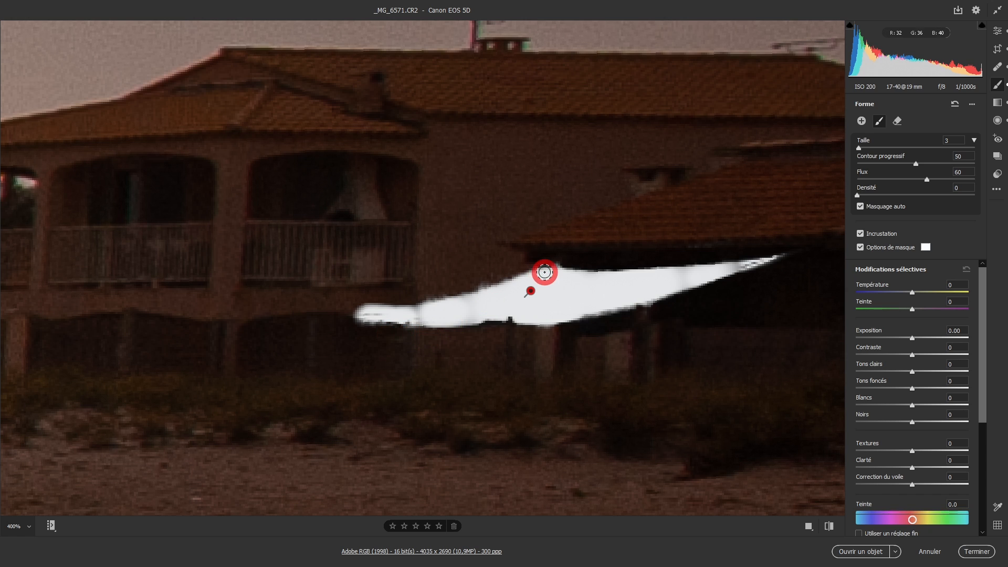
{"action": "left_click", "coordinate": [897, 121]}
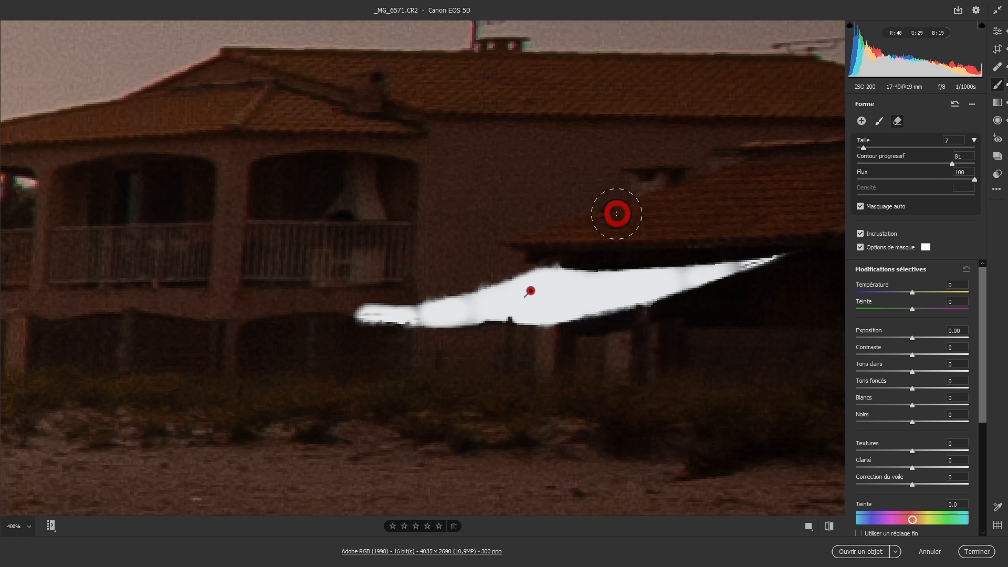
{"action": "left_click_drag", "start_coordinate": [542, 226], "coordinate": [540, 228]}
{"action": "left_click_drag", "start_coordinate": [532, 270], "coordinate": [341, 311]}
{"action": "left_click", "coordinate": [879, 122]}
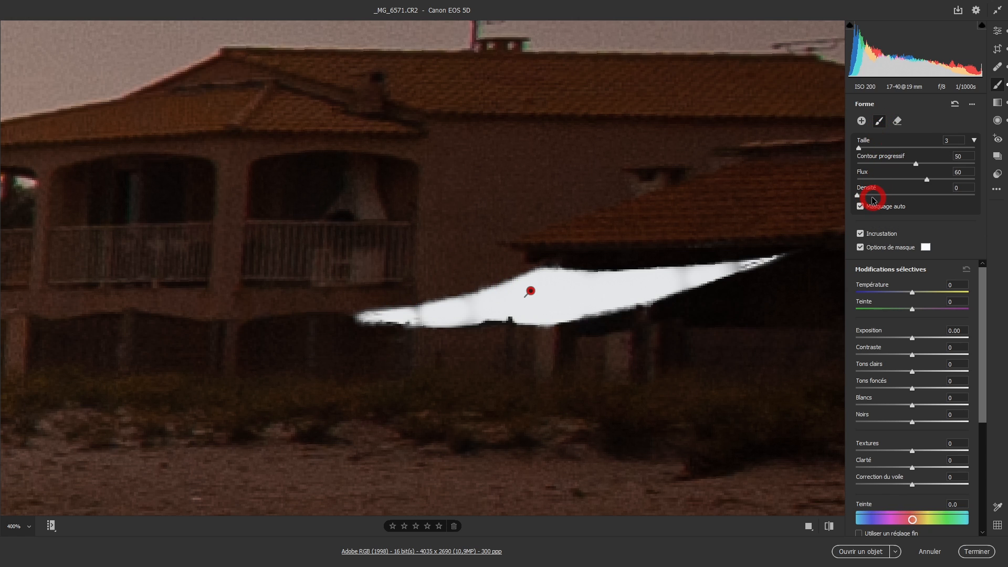
{"action": "left_click", "coordinate": [898, 122]}
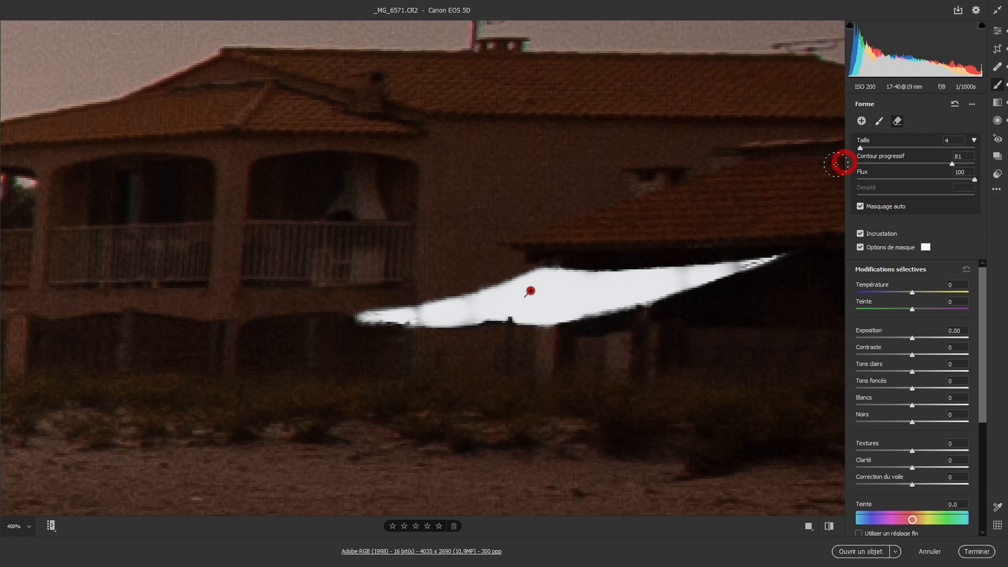
{"action": "mouse_move", "coordinate": [458, 334]}
{"action": "left_mouse_down"}
{"action": "mouse_move", "coordinate": [392, 333]}
{"action": "mouse_move", "coordinate": [468, 329]}
{"action": "mouse_move", "coordinate": [366, 334]}
{"action": "left_mouse_up"}
Step: Set the brush's flow and density to 100 and hide the awning's mask overlay
{"action": "left_click", "coordinate": [866, 196]}
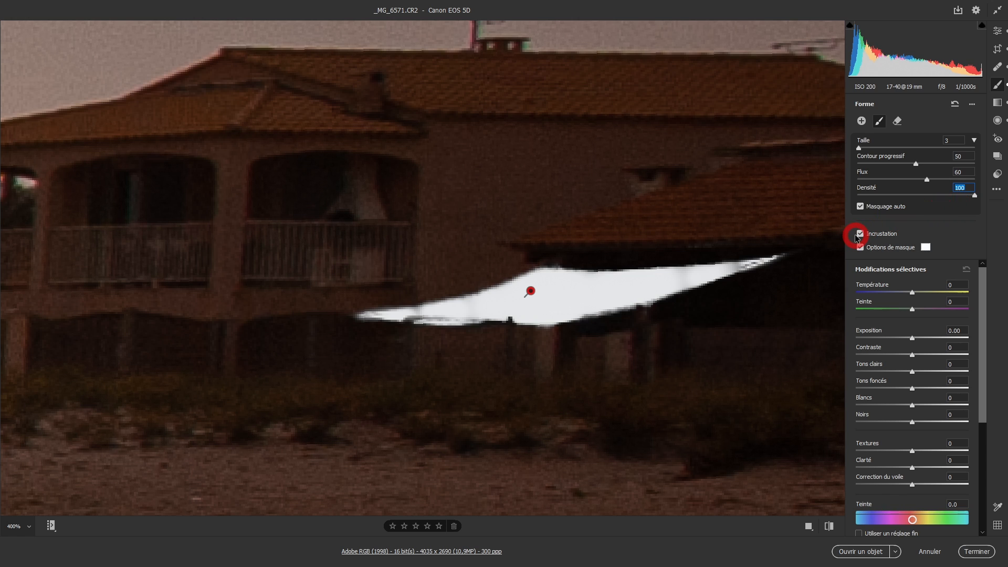
{"action": "mouse_move", "coordinate": [780, 263]}
{"action": "left_mouse_down"}
{"action": "mouse_move", "coordinate": [530, 293]}
{"action": "mouse_move", "coordinate": [587, 292]}
{"action": "mouse_move", "coordinate": [552, 300]}
{"action": "left_mouse_up"}
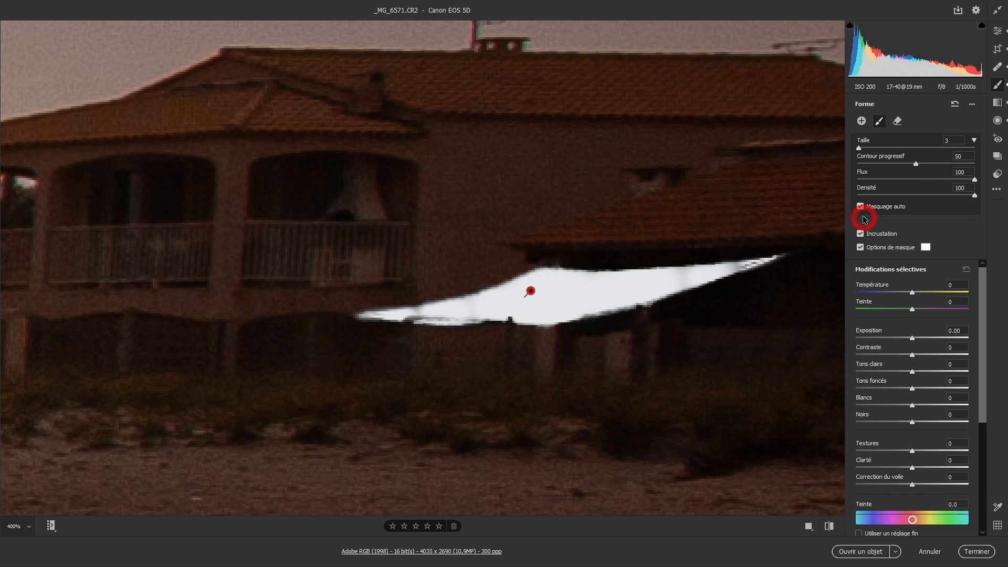
{"action": "left_click", "coordinate": [860, 247]}
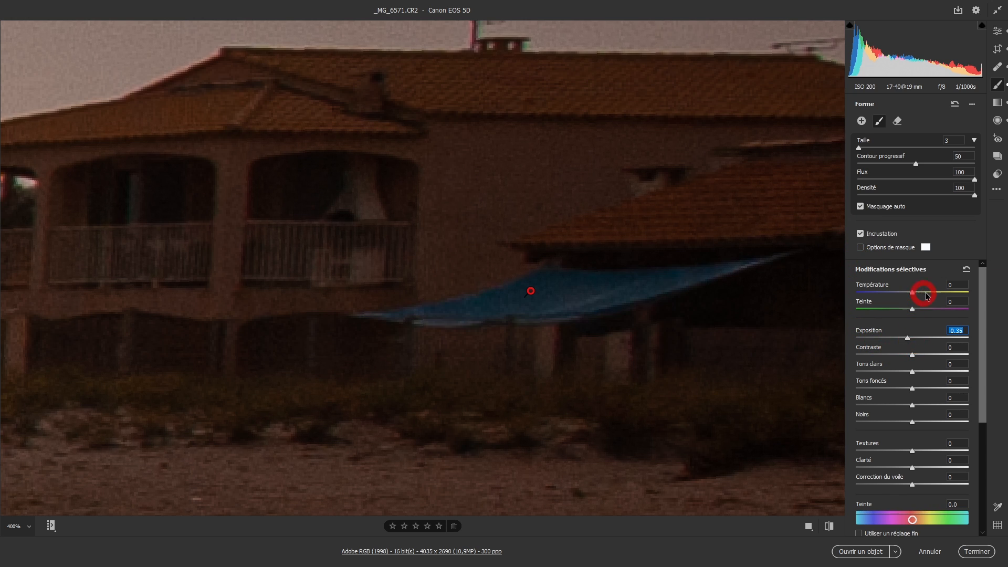
Step: Tone down the blue awning with exposure -0.35, temperature +29 and saturation -24
{"action": "left_click_drag", "start_coordinate": [925, 291], "coordinate": [935, 293]}
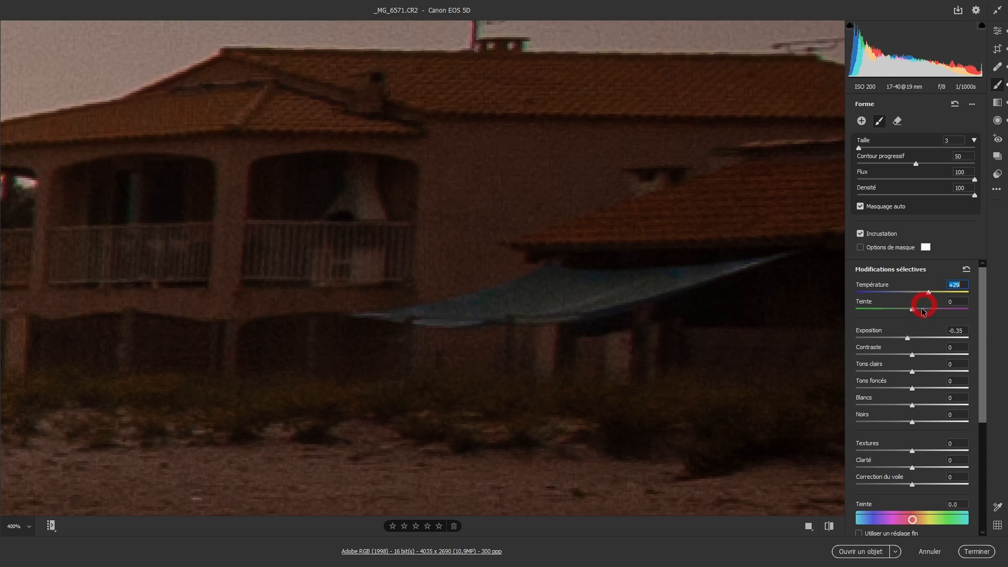
{"action": "scroll", "coordinate": [899, 472], "scroll_direction": "down", "scroll_amount": 3}
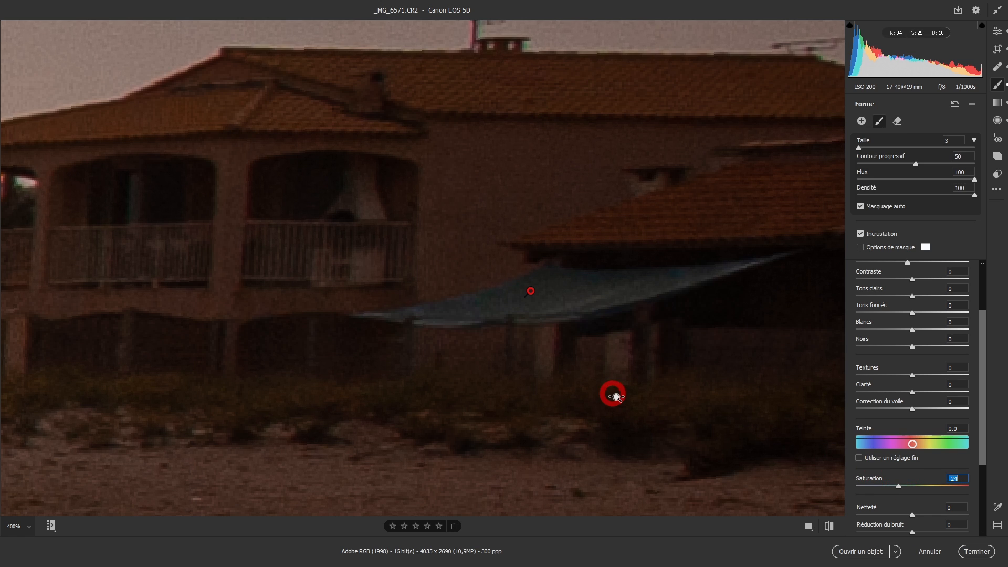
{"action": "left_click", "coordinate": [21, 526]}
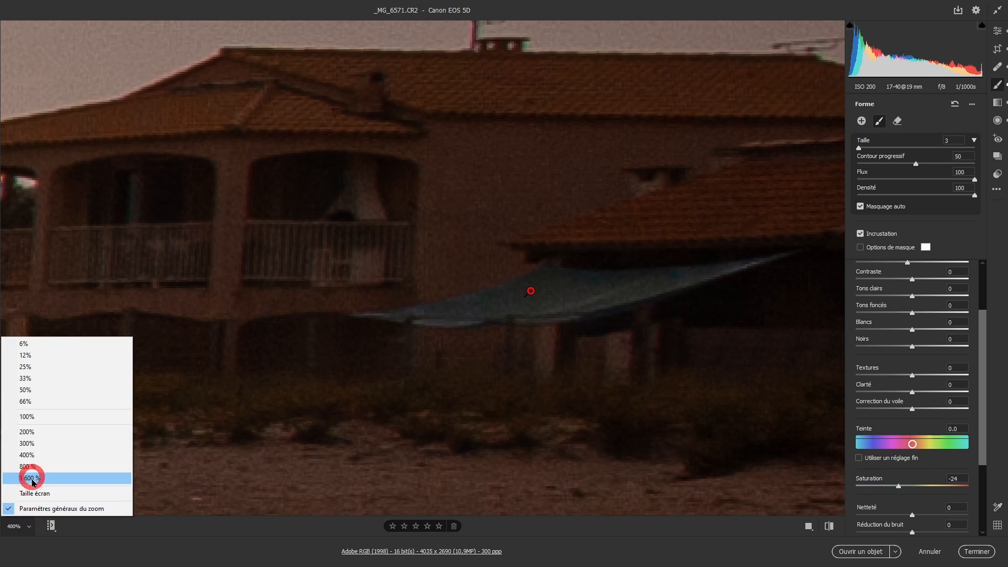
{"action": "left_click", "coordinate": [32, 479]}
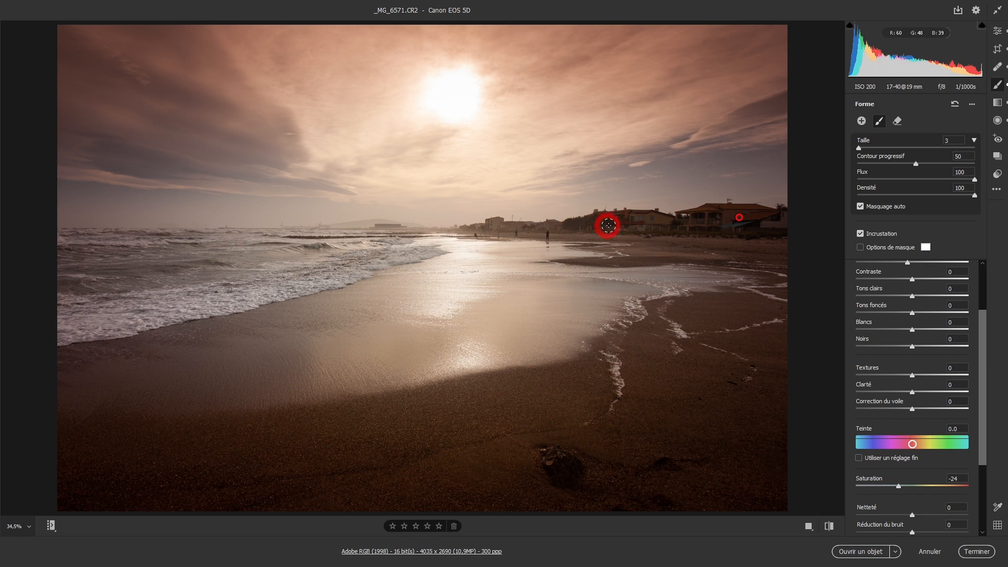
Step: Save the current development settings as a snapshot named "Ambiance chaude"
{"action": "left_click", "coordinate": [998, 156]}
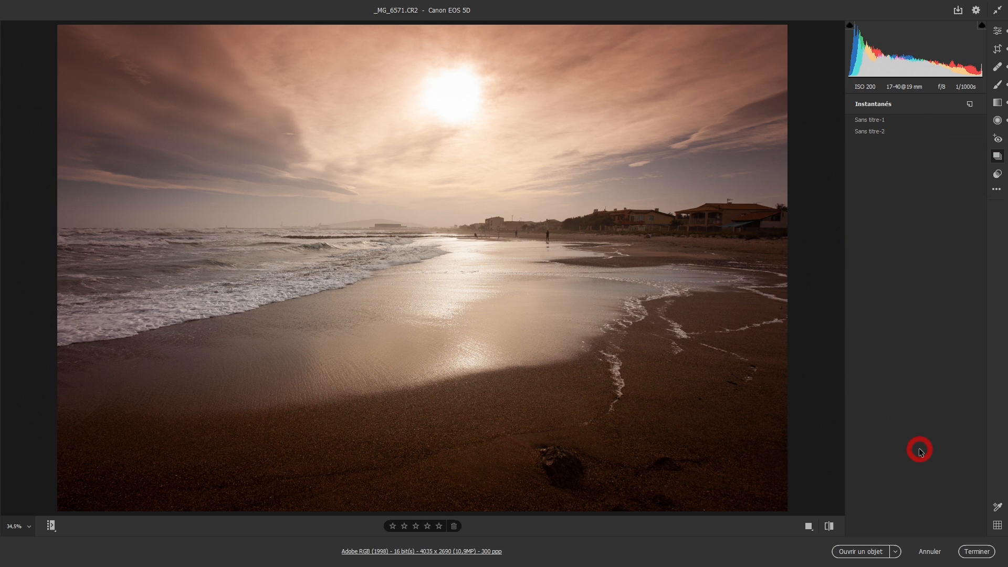
{"action": "left_click", "coordinate": [971, 104]}
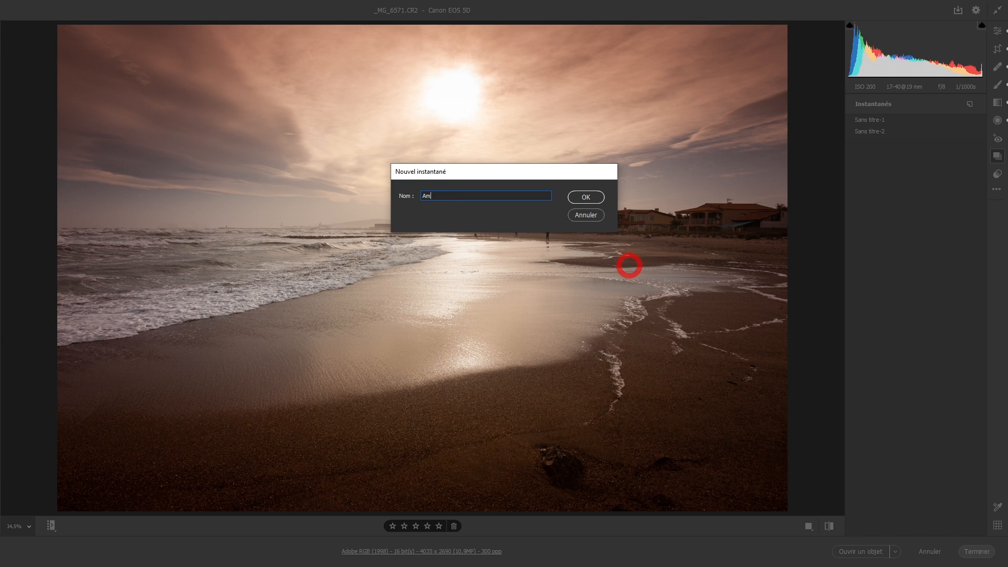
{"action": "type", "text": "haude"}
{"action": "left_click", "coordinate": [585, 197]}
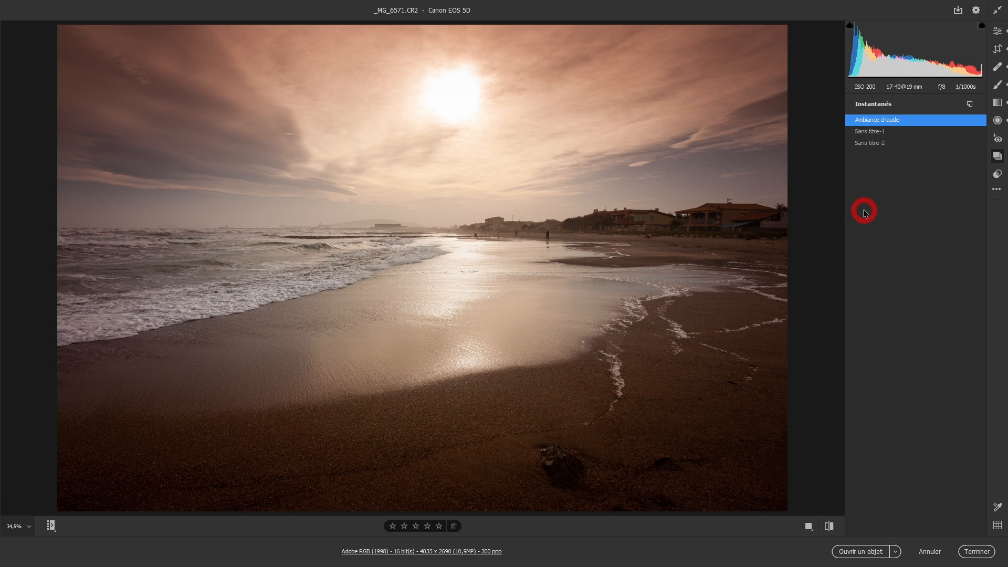
Step: Cool the sky's graduated filter by setting its temperature to -45
{"action": "left_click", "coordinate": [998, 104]}
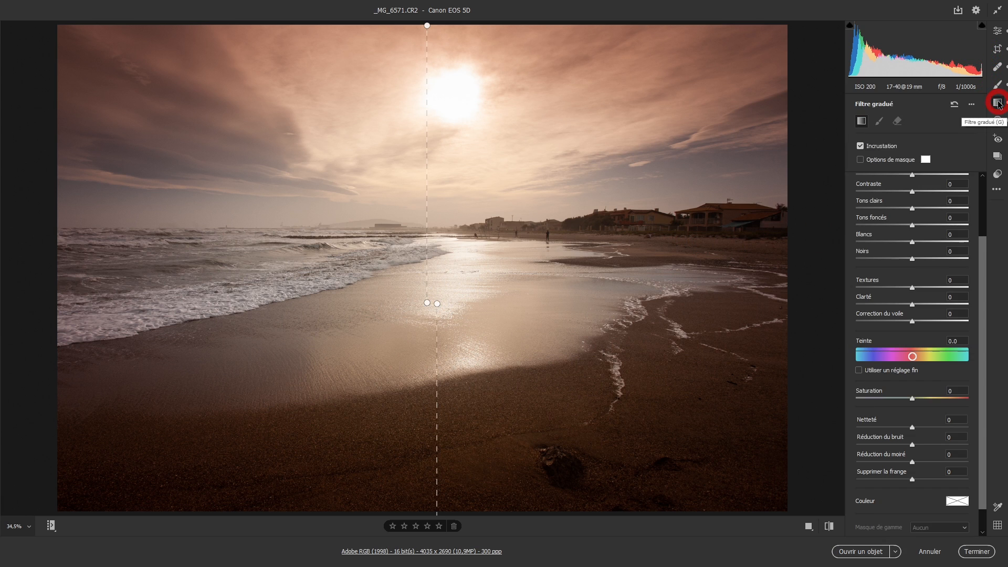
{"action": "left_click_drag", "start_coordinate": [983, 349], "coordinate": [997, 250]}
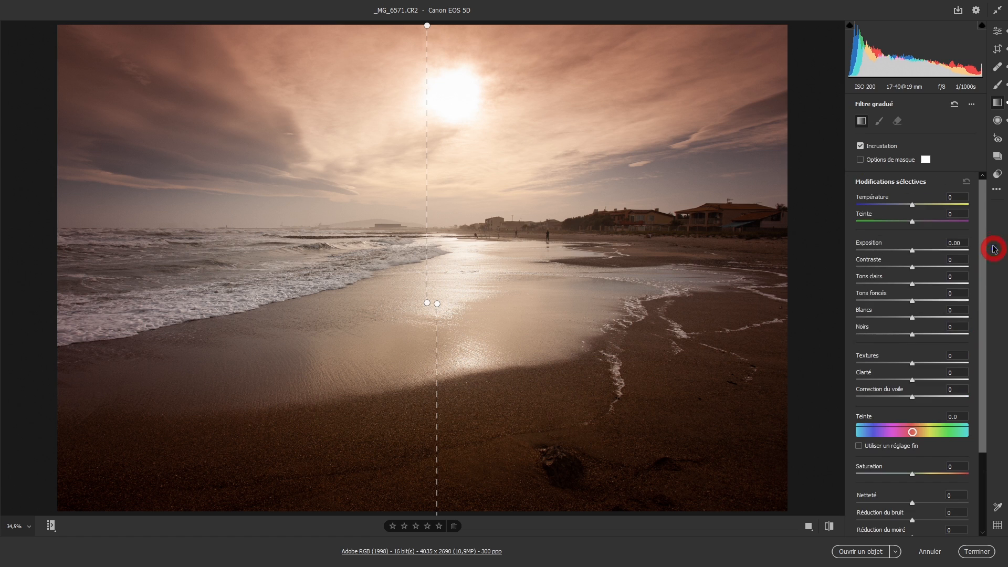
{"action": "left_click", "coordinate": [428, 25]}
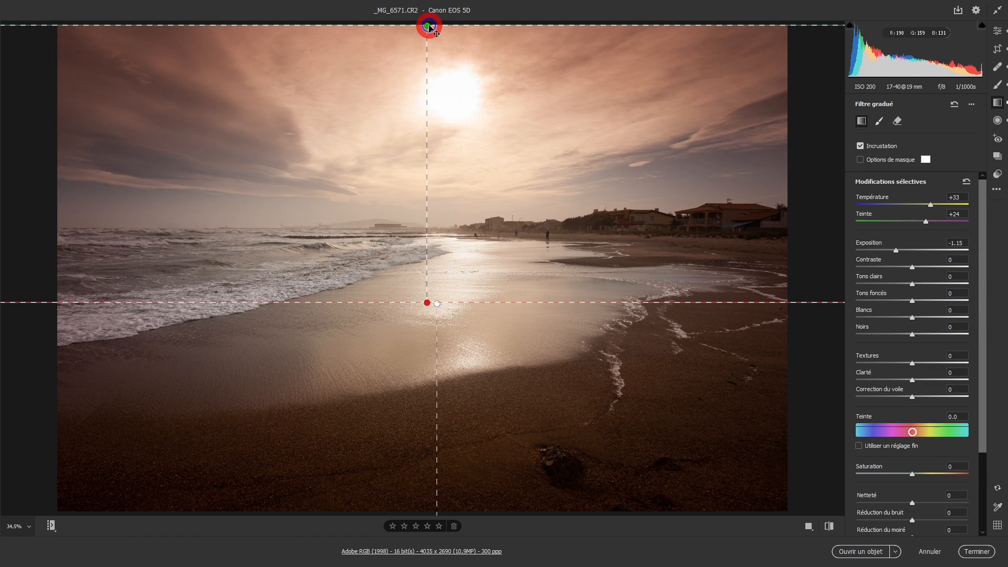
{"action": "left_click_drag", "start_coordinate": [929, 205], "coordinate": [887, 205]}
Step: Cool the graduated filter over the sand by setting its temperature to -57
{"action": "scroll", "coordinate": [490, 415], "scroll_direction": "down", "scroll_amount": 1}
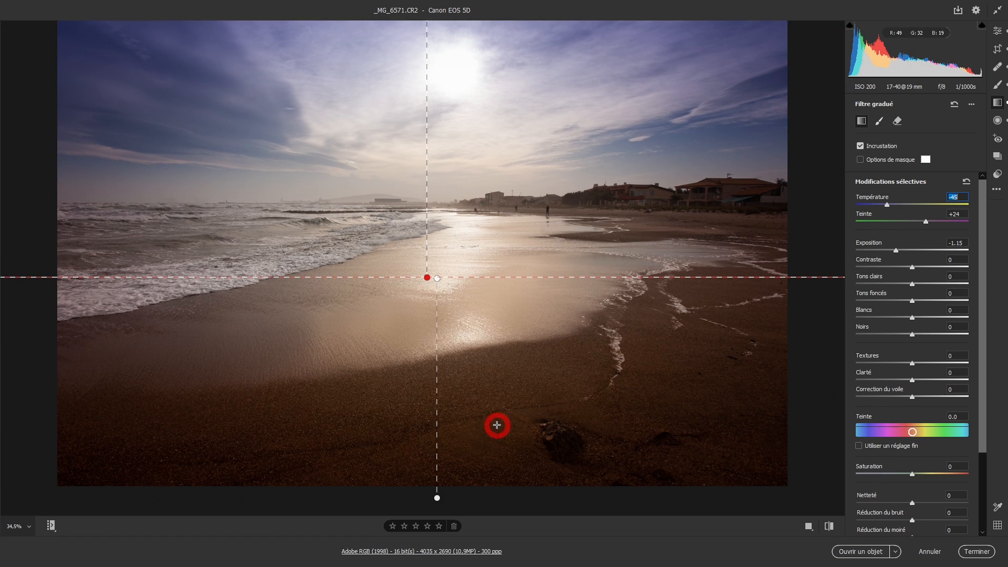
{"action": "scroll", "coordinate": [497, 426], "scroll_direction": "down", "scroll_amount": 1}
{"action": "left_click", "coordinate": [436, 472]}
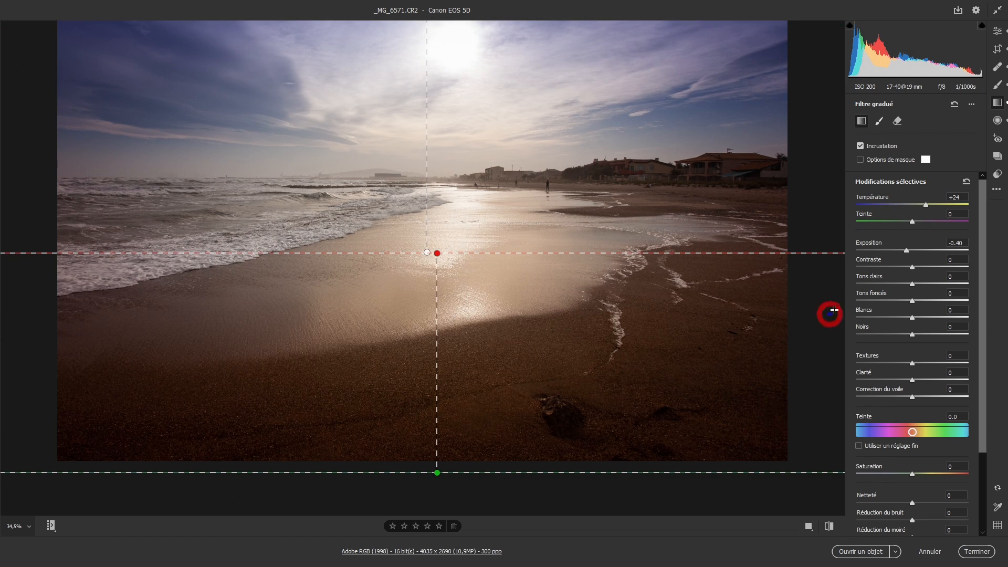
{"action": "left_click_drag", "start_coordinate": [925, 204], "coordinate": [878, 205]}
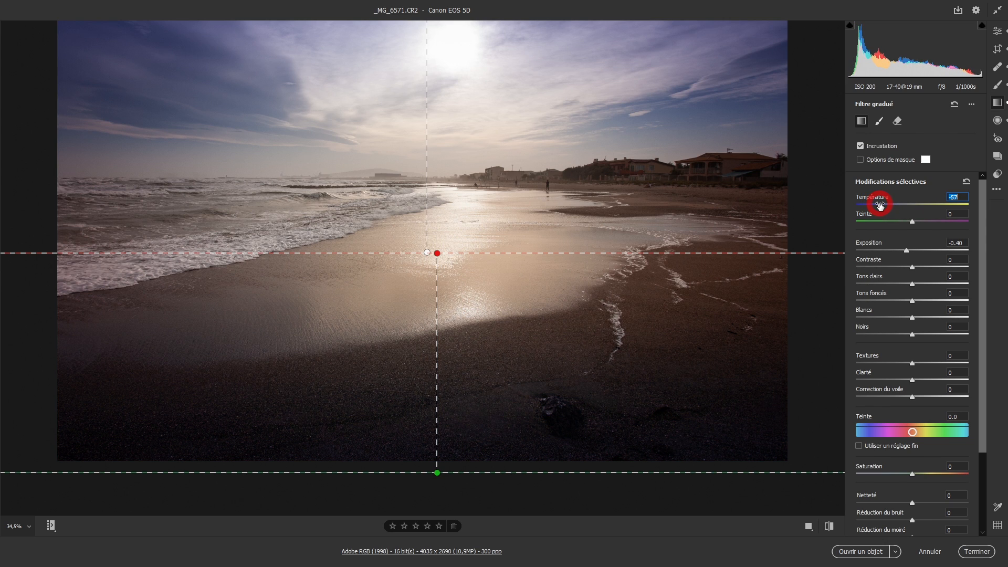
Step: Select the existing radial filter around the beach scene and set its temperature to -24
{"action": "left_click", "coordinate": [997, 120]}
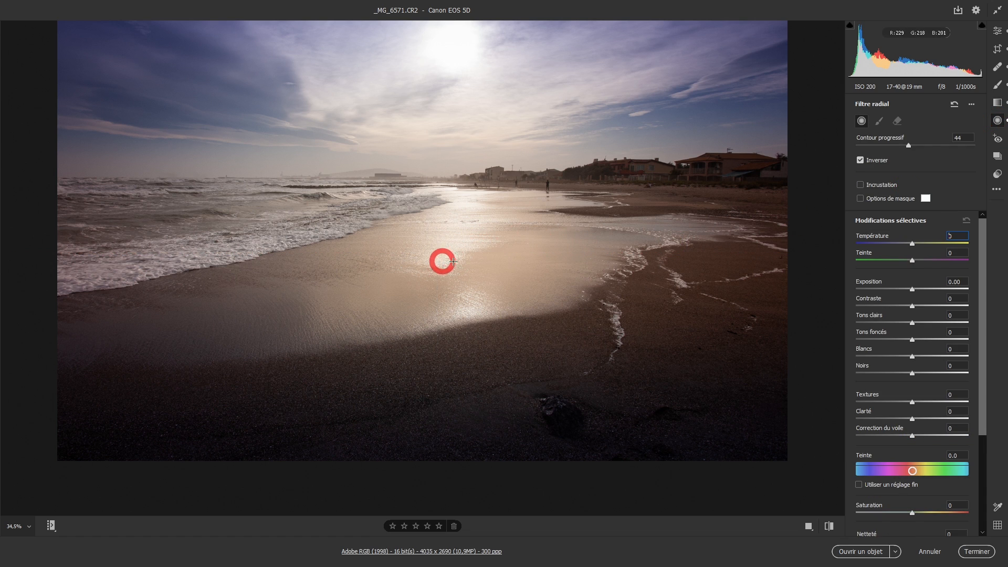
{"action": "double_click", "coordinate": [437, 257]}
{"action": "left_click_drag", "start_coordinate": [912, 243], "coordinate": [898, 245]}
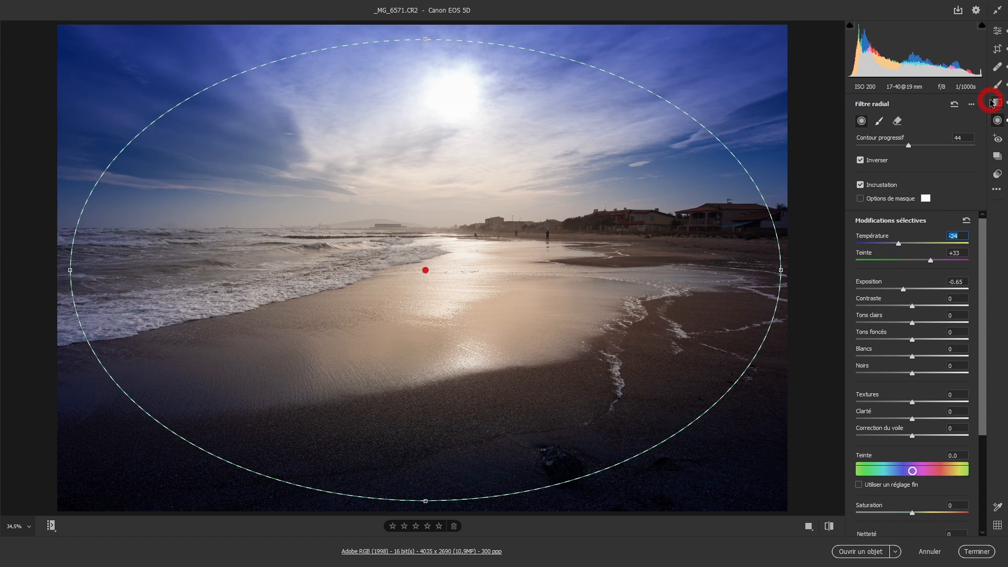
Step: Cool the whole photo in the basic adjustments by setting the white balance temperature to 5250
{"action": "left_click", "coordinate": [997, 31]}
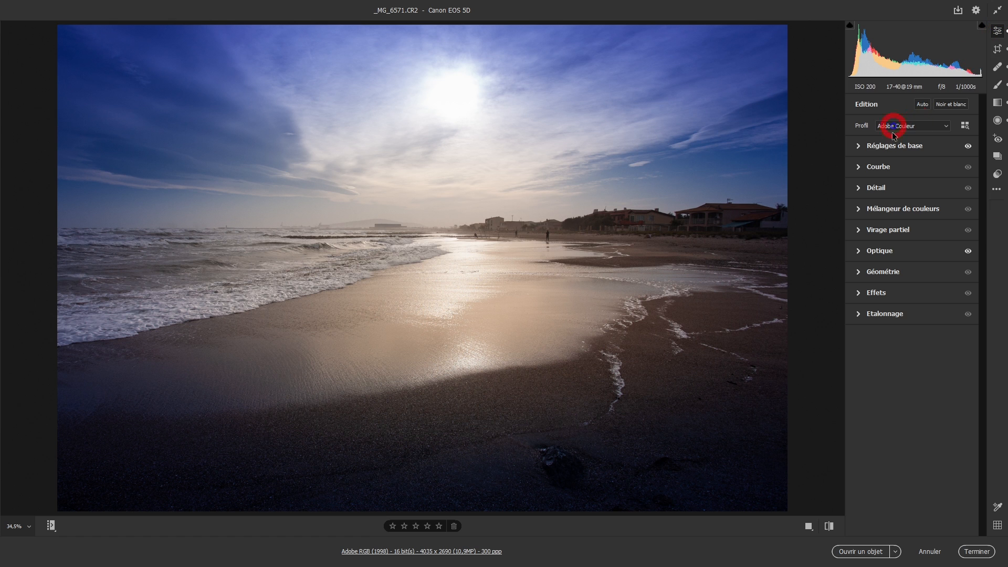
{"action": "left_click", "coordinate": [867, 150]}
{"action": "mouse_move", "coordinate": [899, 186]}
{"action": "left_mouse_down"}
{"action": "mouse_move", "coordinate": [884, 187]}
{"action": "mouse_move", "coordinate": [893, 187]}
{"action": "left_mouse_up"}
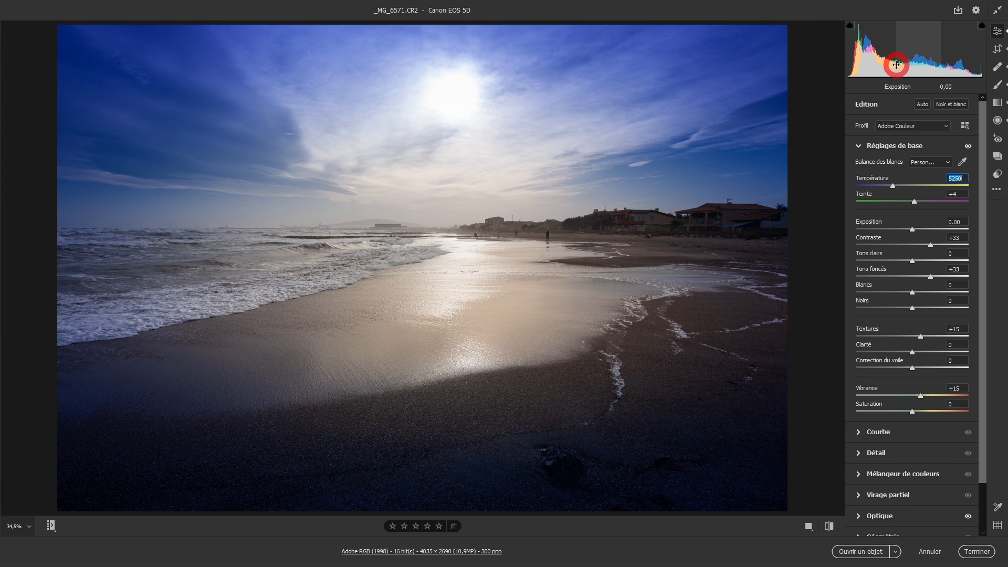
Step: Save the cold development settings as a new snapshot named "Ambiance froide"
{"action": "left_click", "coordinate": [997, 156]}
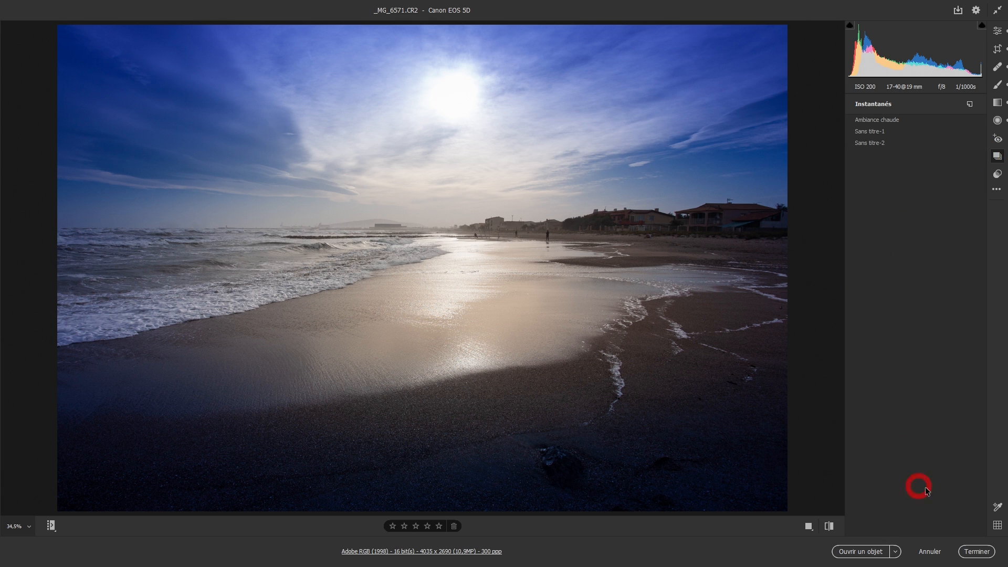
{"action": "left_click", "coordinate": [969, 103]}
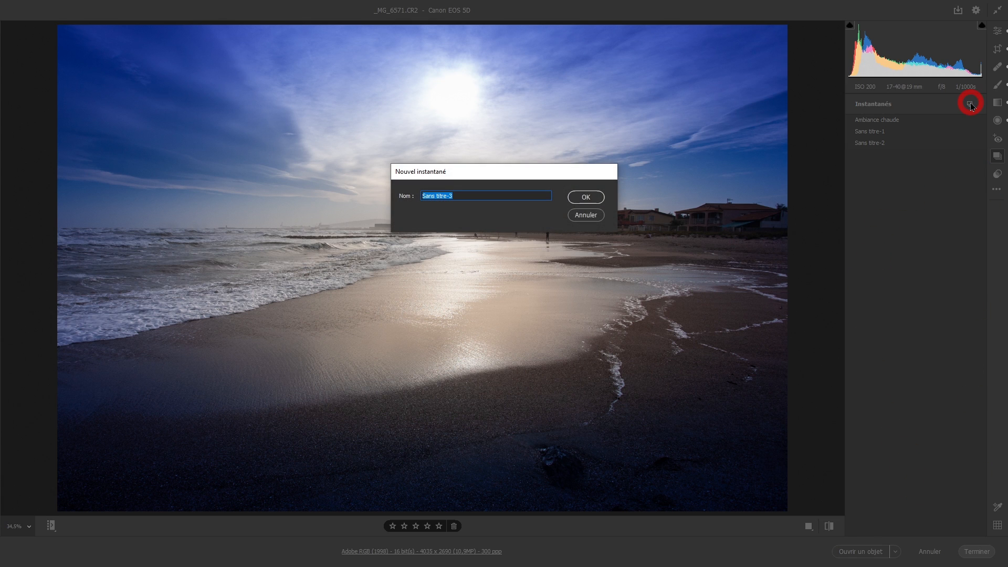
{"action": "type", "text": "Ambiance froide"}
{"action": "left_click", "coordinate": [585, 197]}
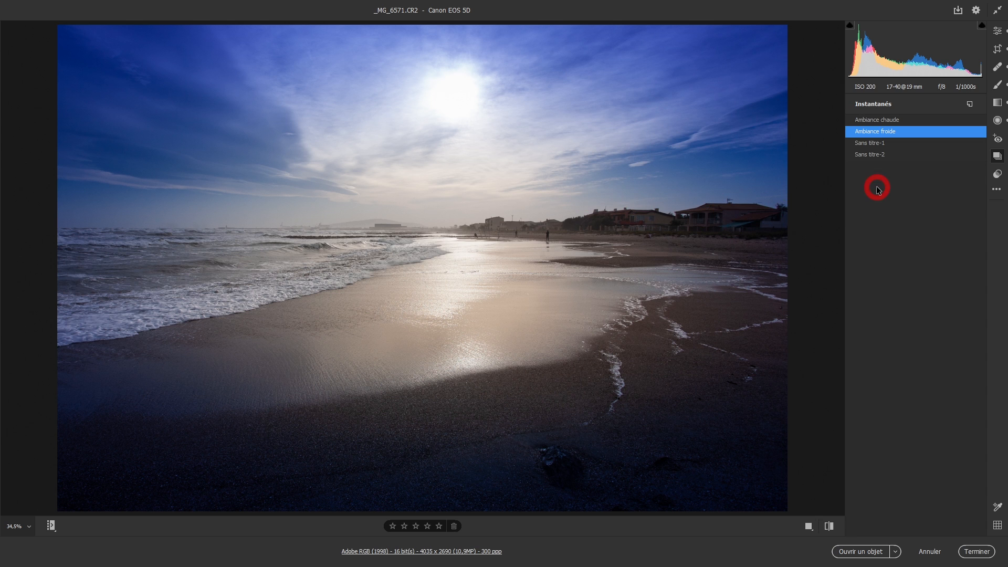
Step: Compare the "Ambiance chaude" and "Ambiance froide" snapshots, finishing with "Ambiance chaude" applied to the photo
{"action": "left_click", "coordinate": [888, 120]}
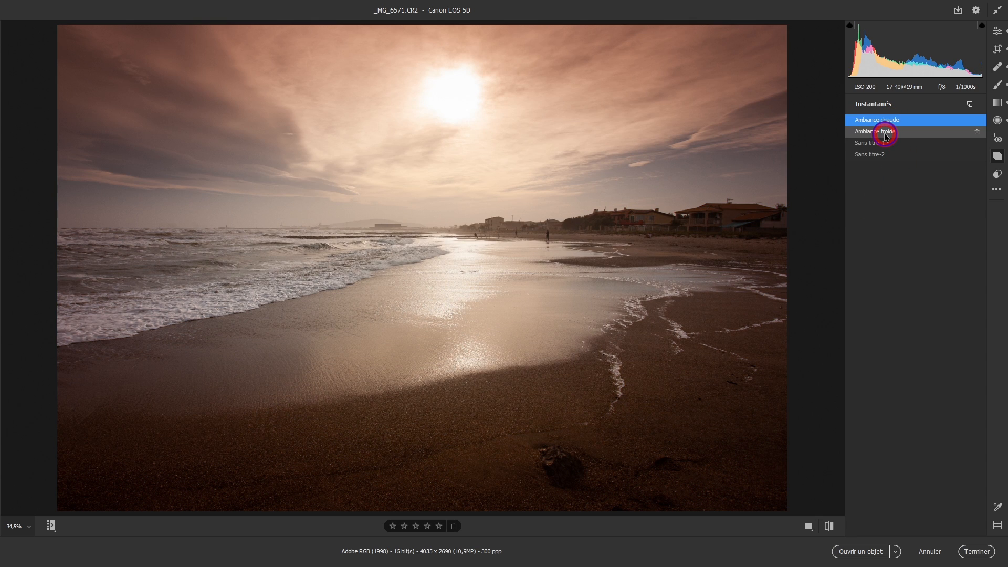
{"action": "left_click", "coordinate": [885, 133]}
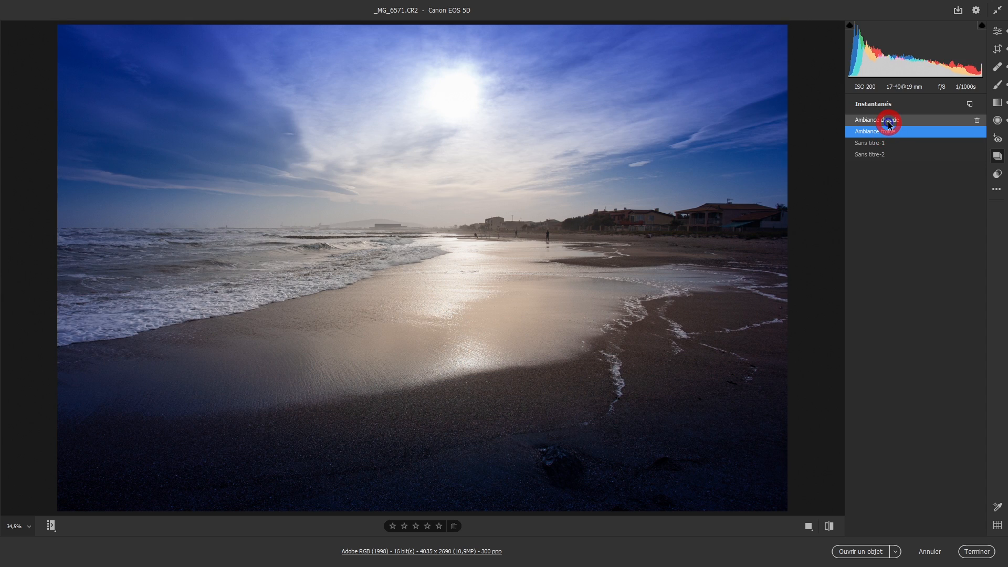
{"action": "left_click", "coordinate": [889, 122]}
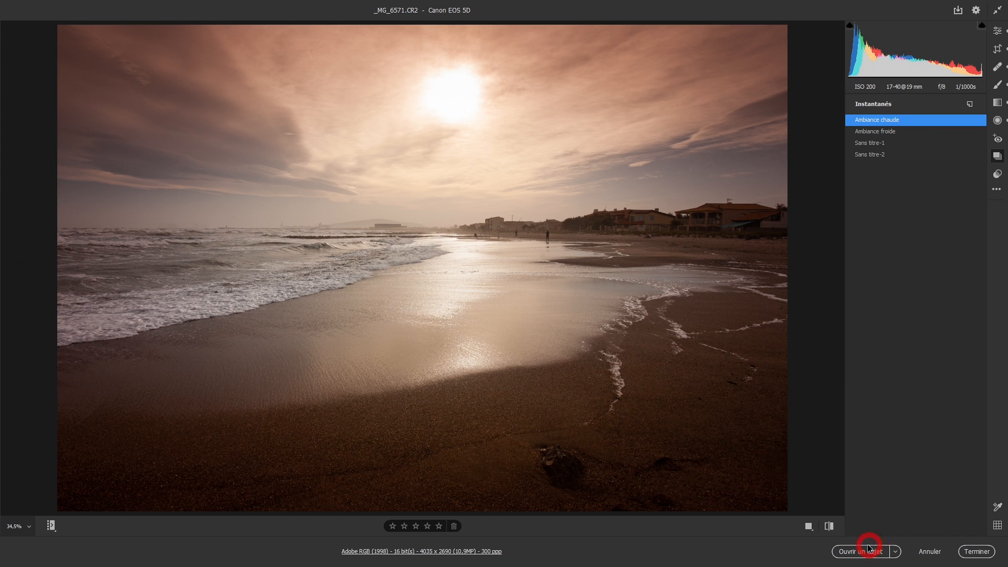
{"action": "key", "text": "shift"}
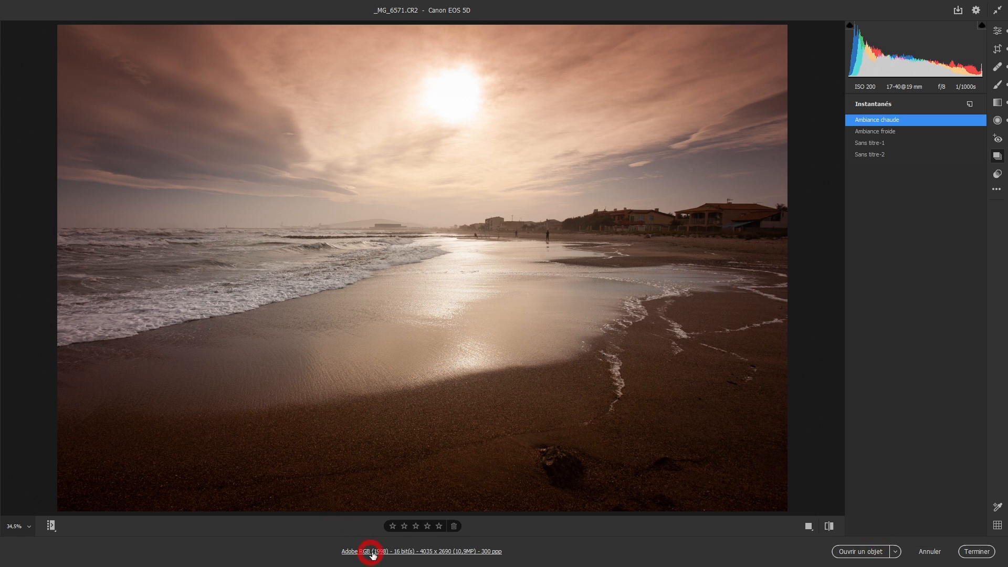
Step: Check the bit depth options in the workflow preferences and choose Adobe RGB (1998) as the output color space
{"action": "left_click", "coordinate": [428, 553]}
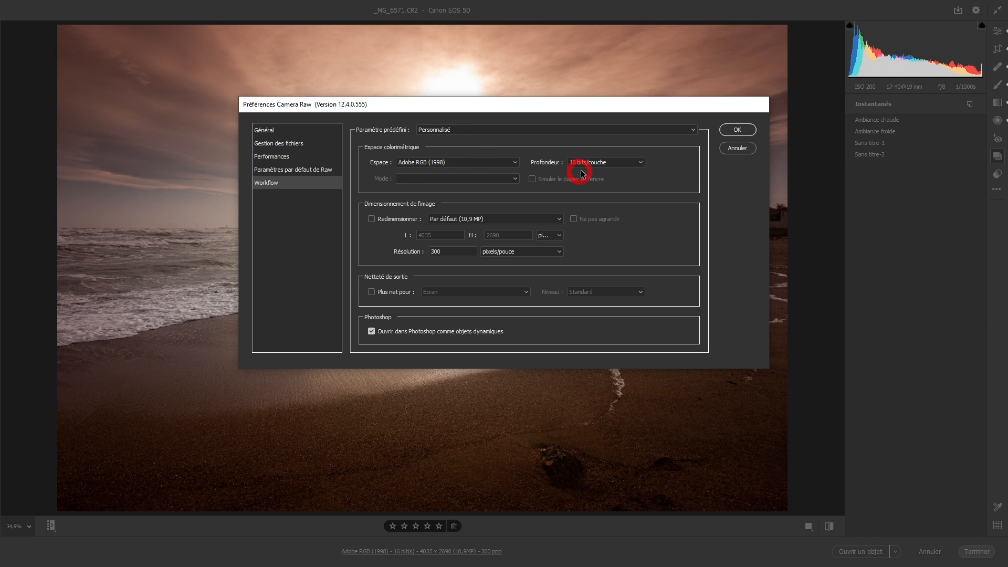
{"action": "left_click", "coordinate": [635, 166]}
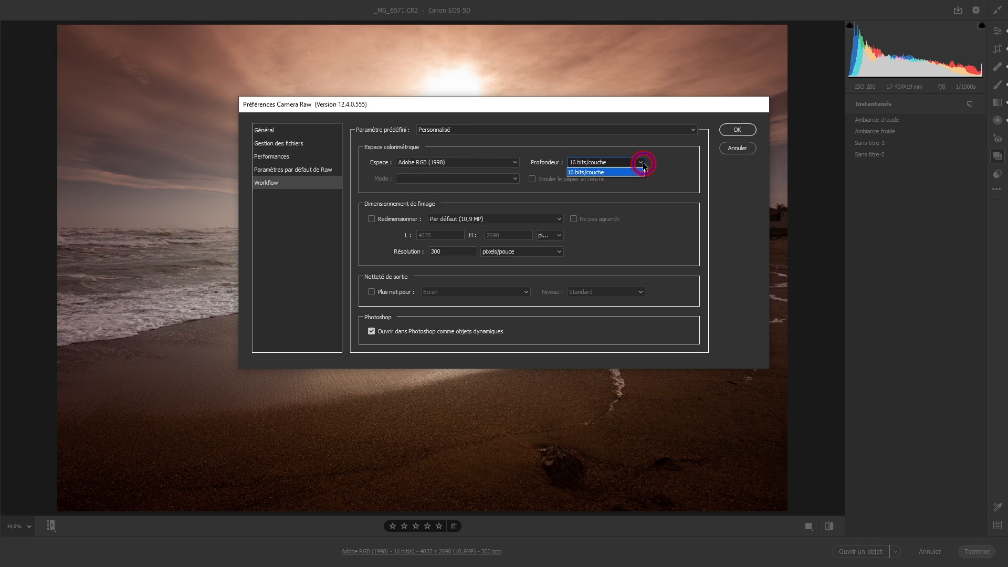
{"action": "left_click", "coordinate": [562, 139]}
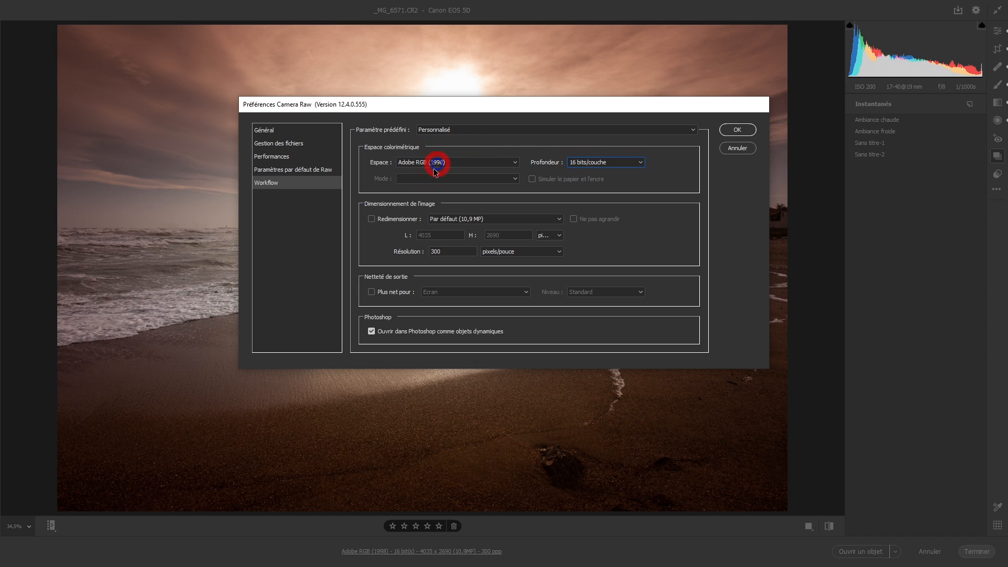
{"action": "left_click", "coordinate": [518, 164]}
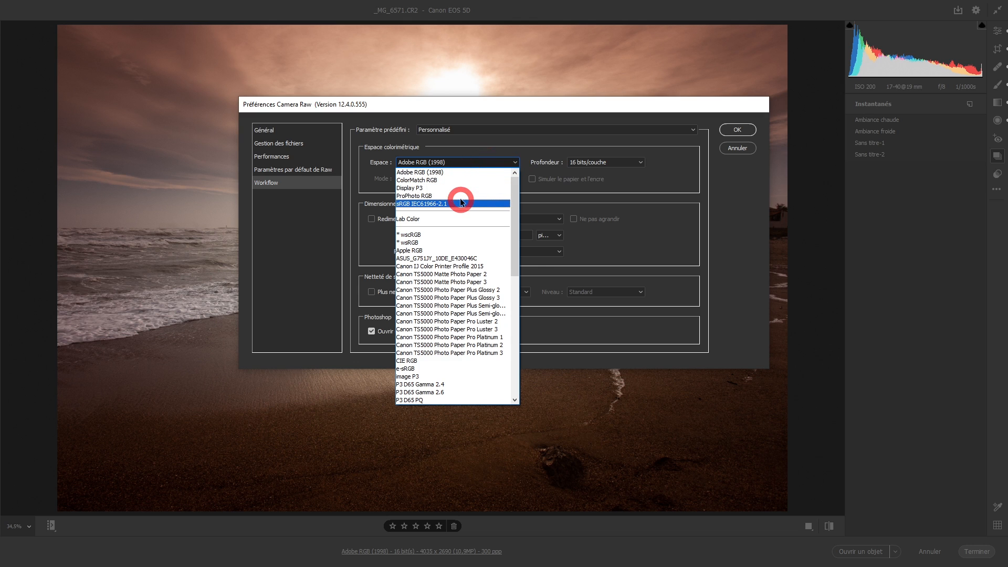
{"action": "left_click", "coordinate": [463, 172]}
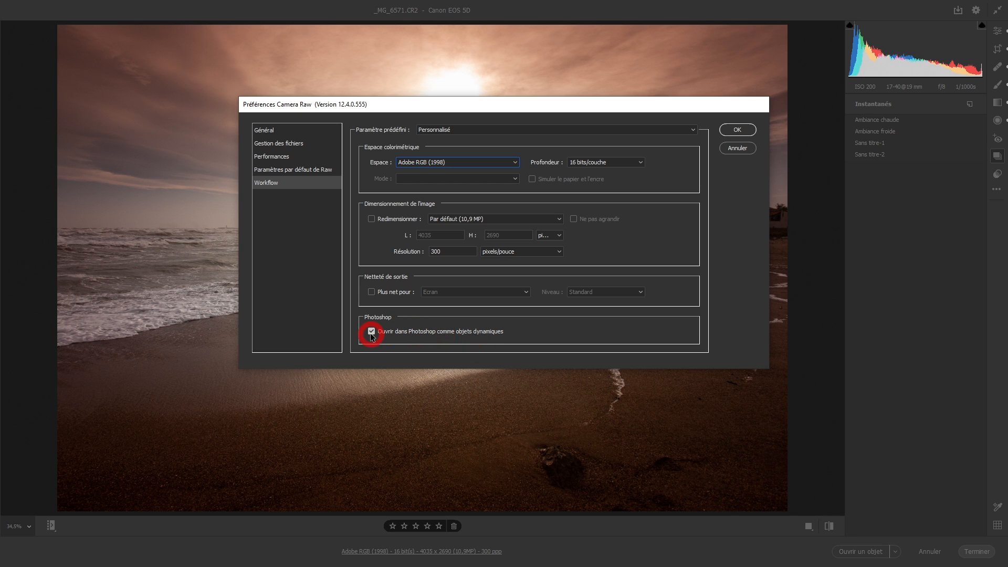
{"action": "key", "text": "Return"}
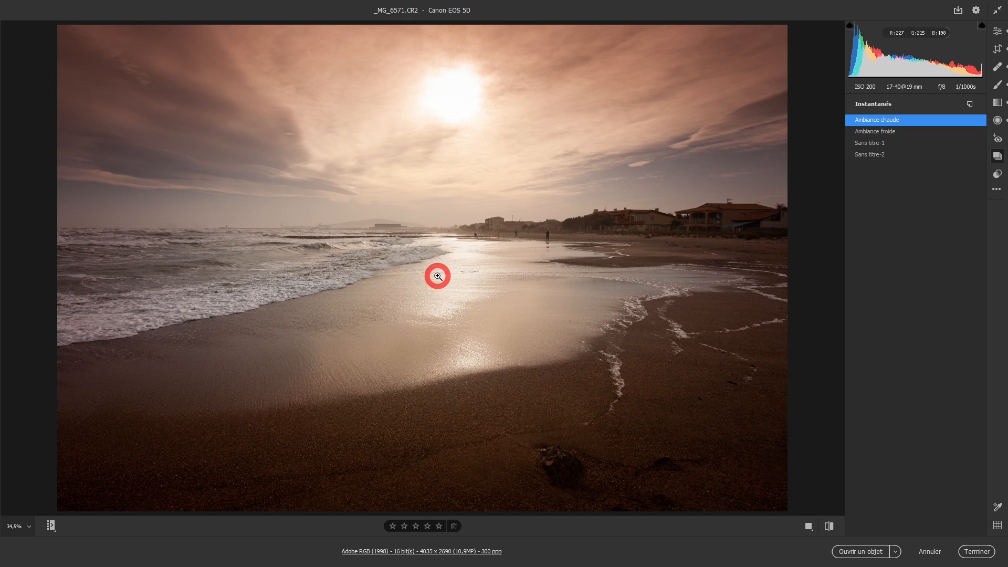
Step: Examine the file formats and export settings in the image save options, and close them without saving
{"action": "left_click", "coordinate": [959, 12]}
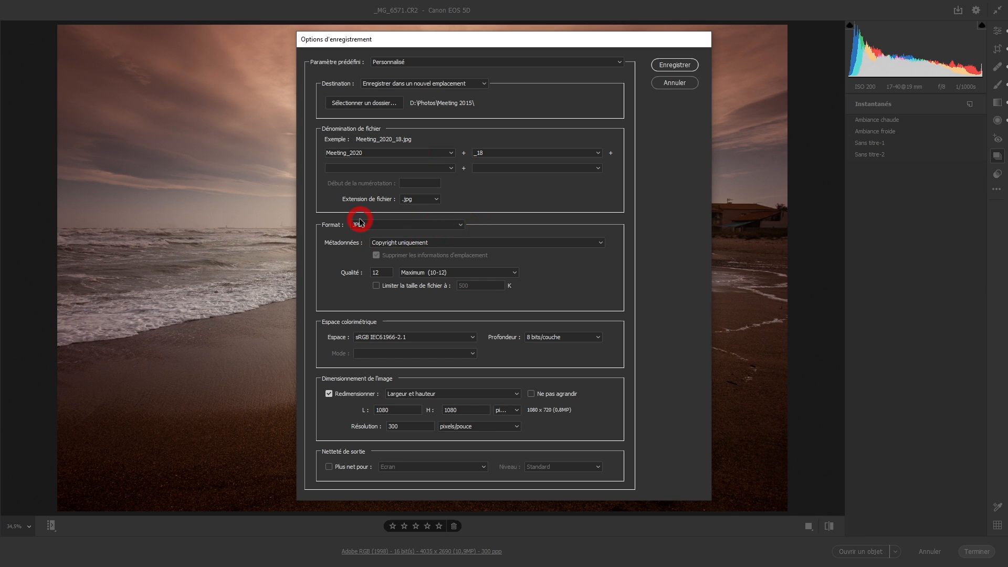
{"action": "left_click", "coordinate": [461, 225]}
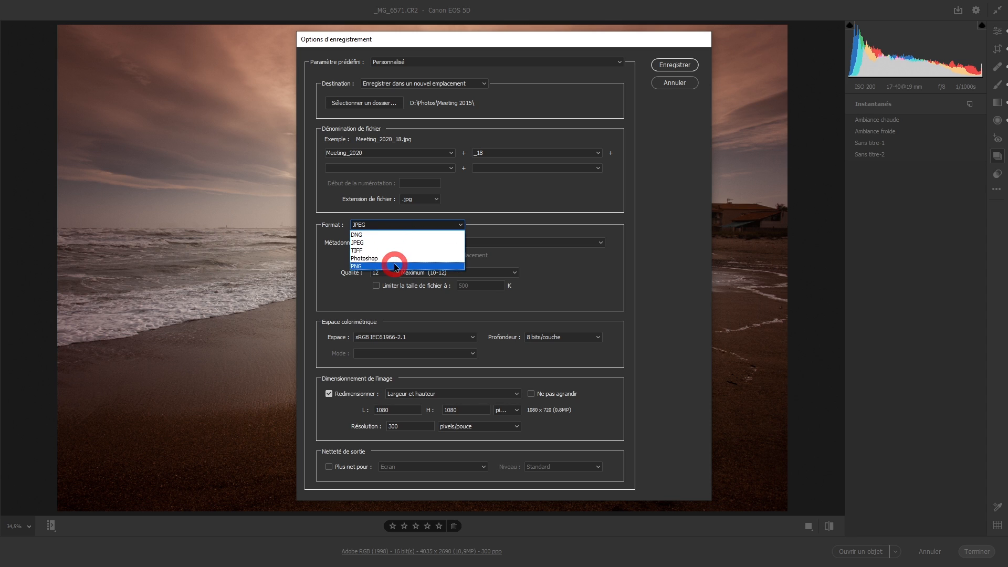
{"action": "left_click", "coordinate": [506, 271]}
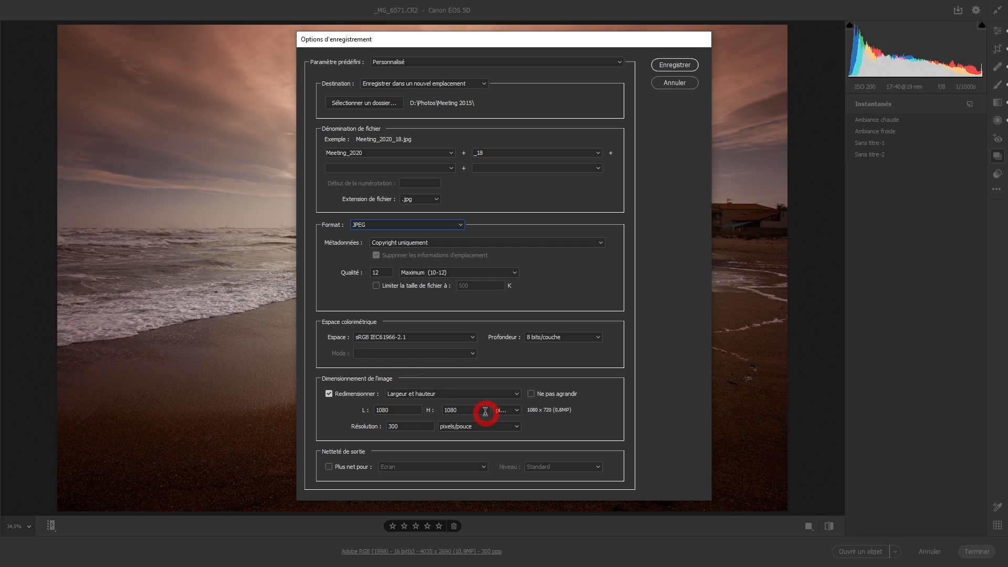
{"action": "left_click", "coordinate": [667, 84]}
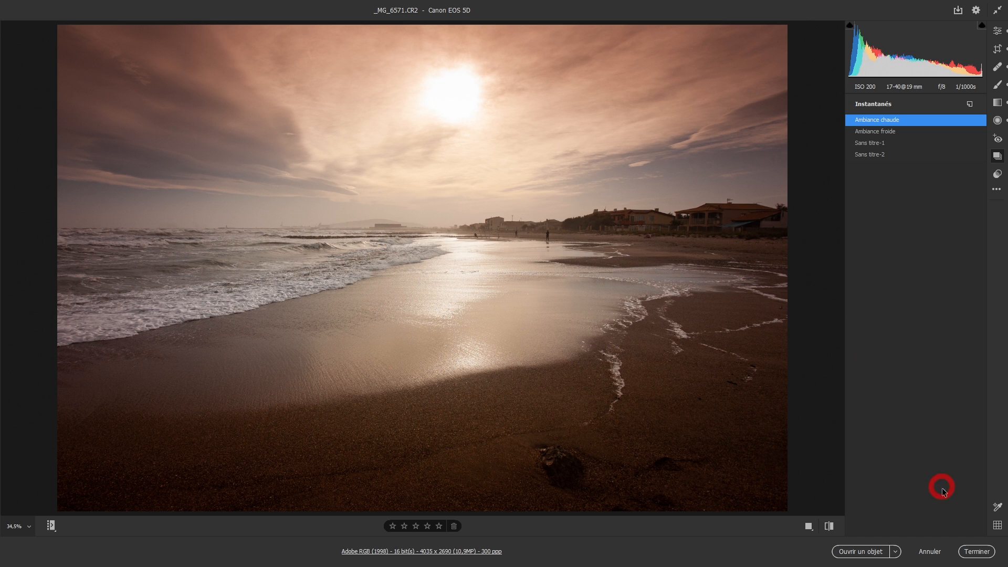
Step: Finish the Camera Raw edit of _MG_6571.CR2, keeping its settings, and return to Bridge
{"action": "left_click", "coordinate": [972, 553]}
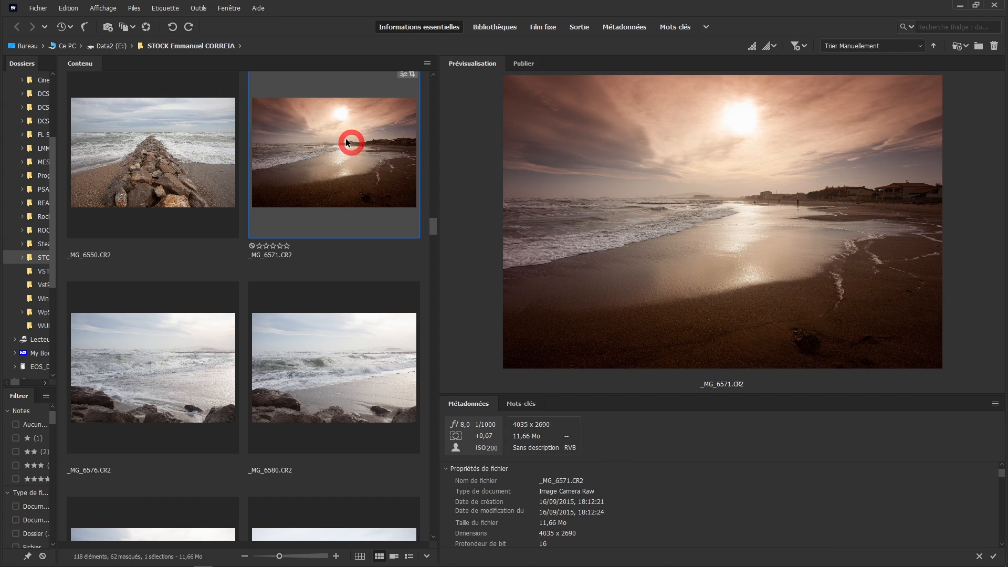